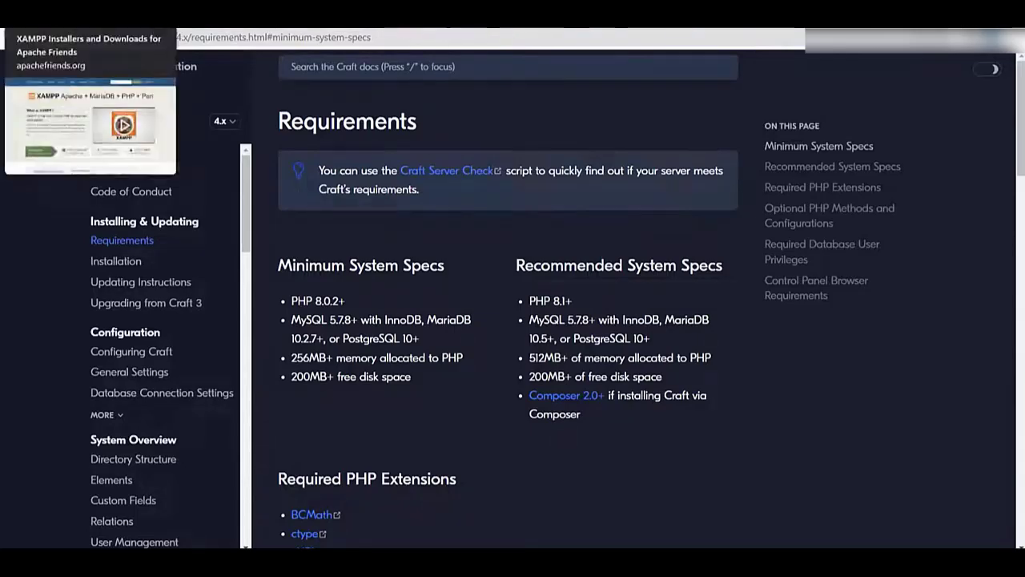
Download the XAMPP 8.1.6 installer for Windows from apachefriends.org.
click(80, 21)
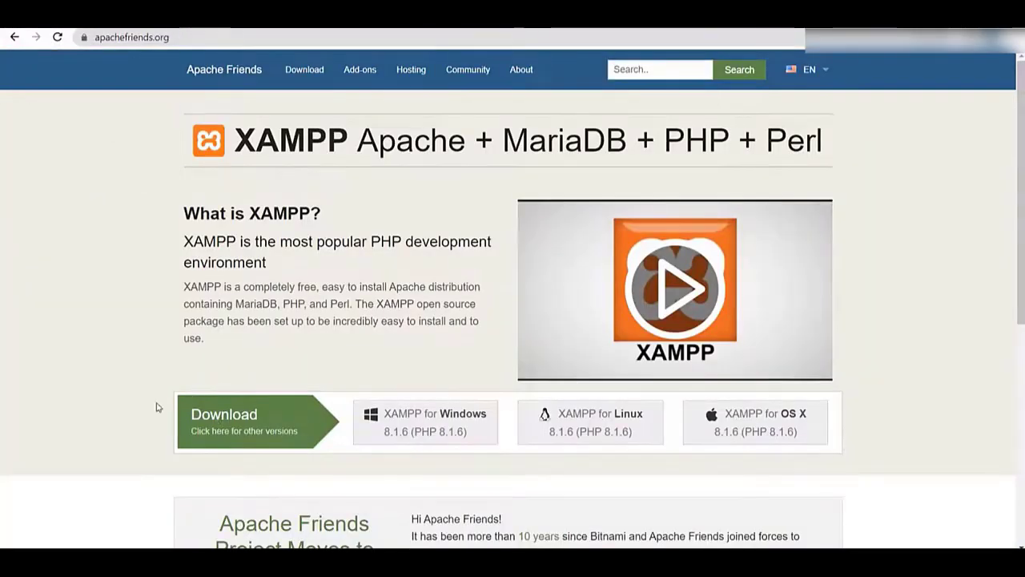
scroll(252, 439, down, 1)
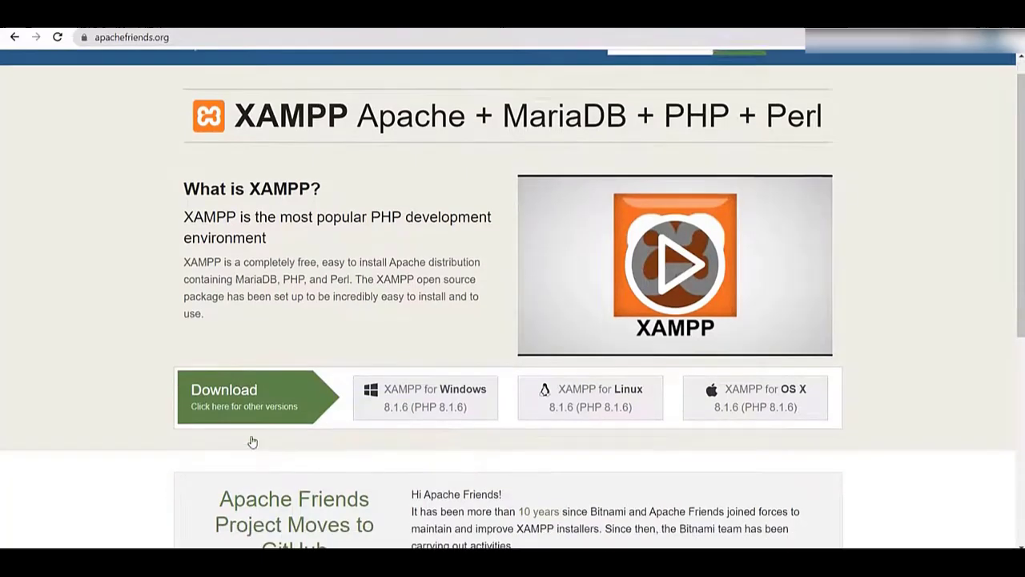
scroll(221, 376, up, 1)
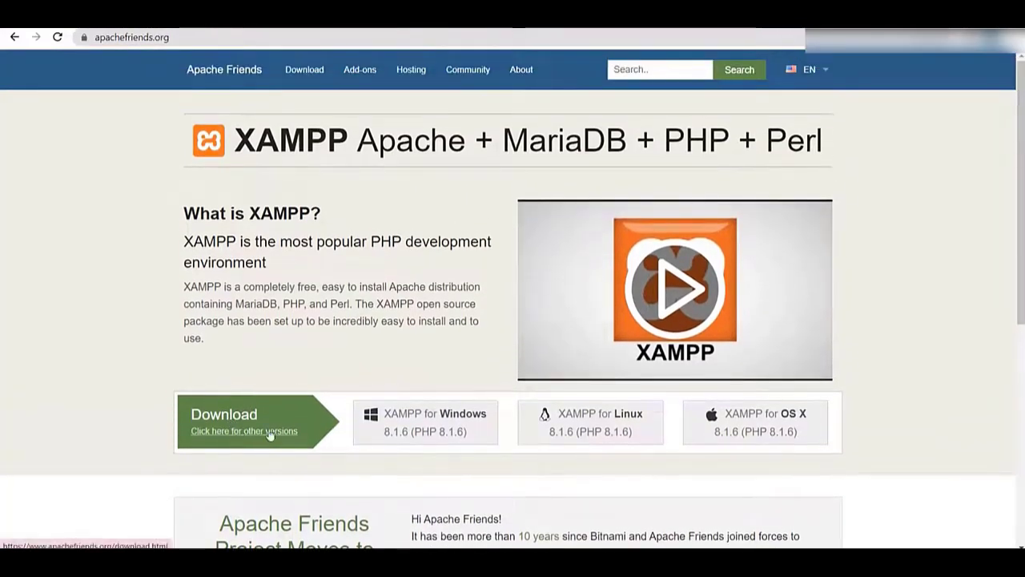
click(426, 421)
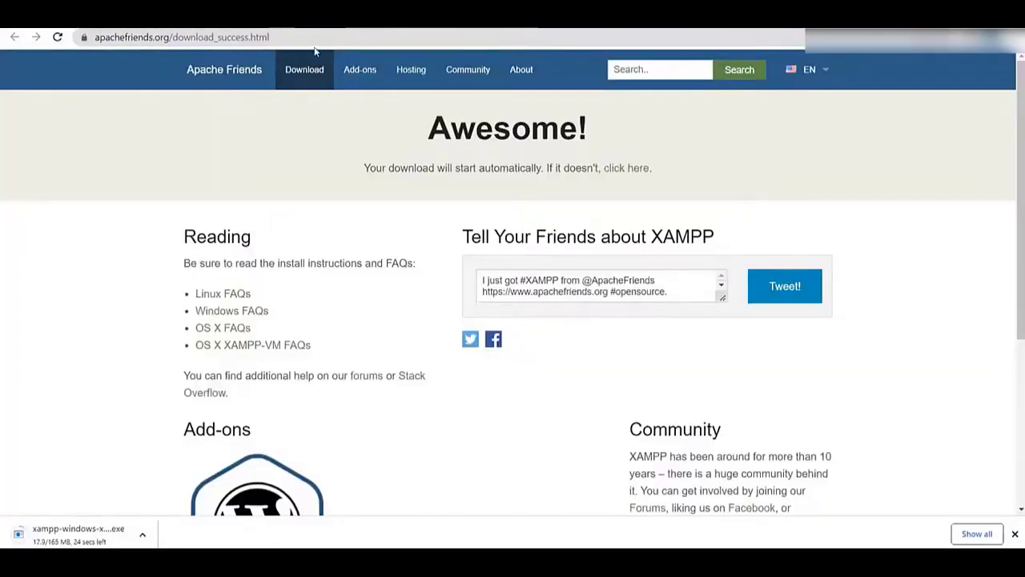
Download the Windows installer Composer-Setup.exe from the getcomposer.org download page.
click(529, 18)
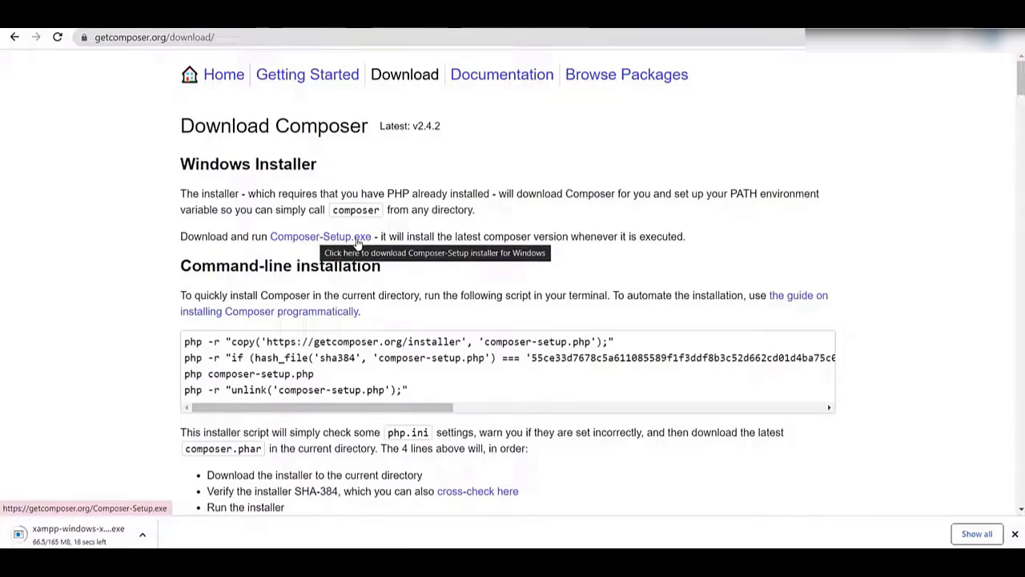
scroll(336, 364, down, 3)
scroll(344, 344, up, 3)
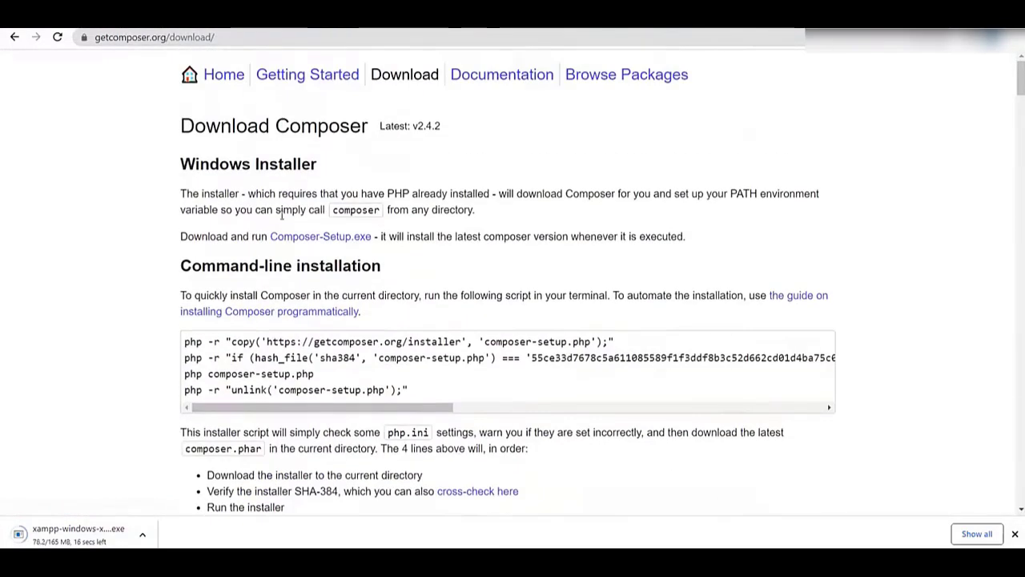
scroll(367, 294, down, 1)
drag(193, 286, 585, 339)
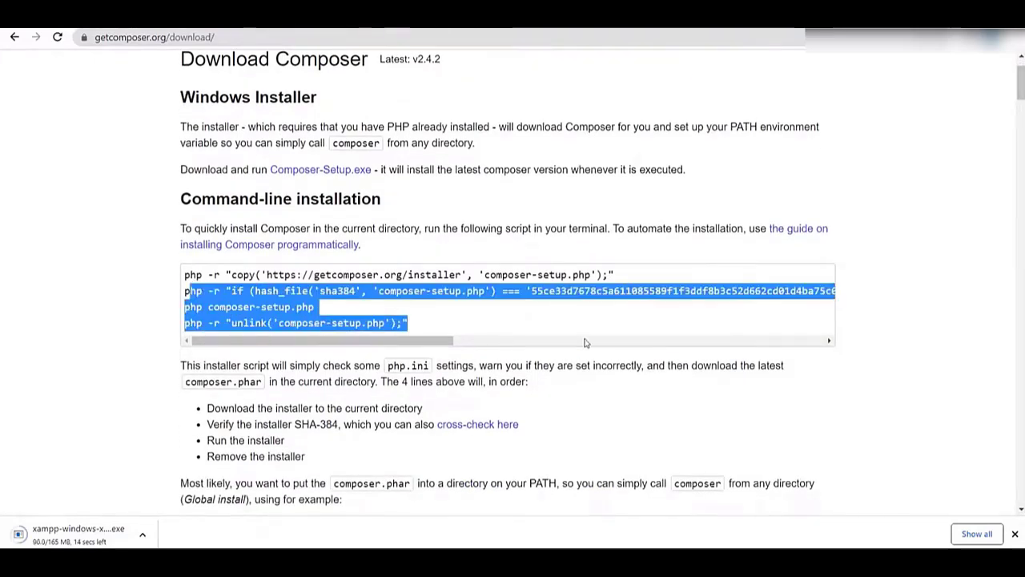
click(521, 333)
scroll(365, 190, up, 1)
scroll(338, 197, up, 1)
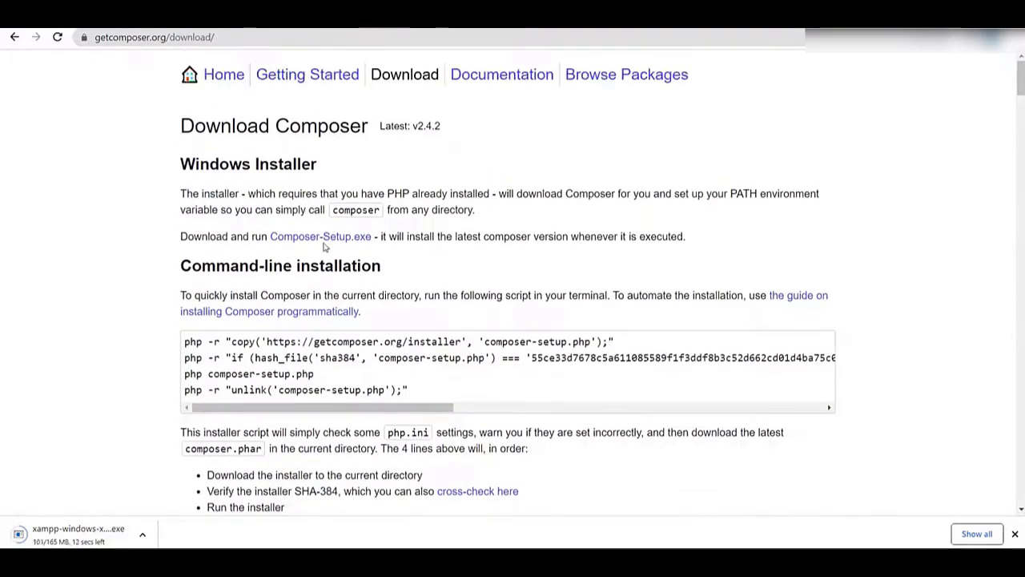
click(321, 236)
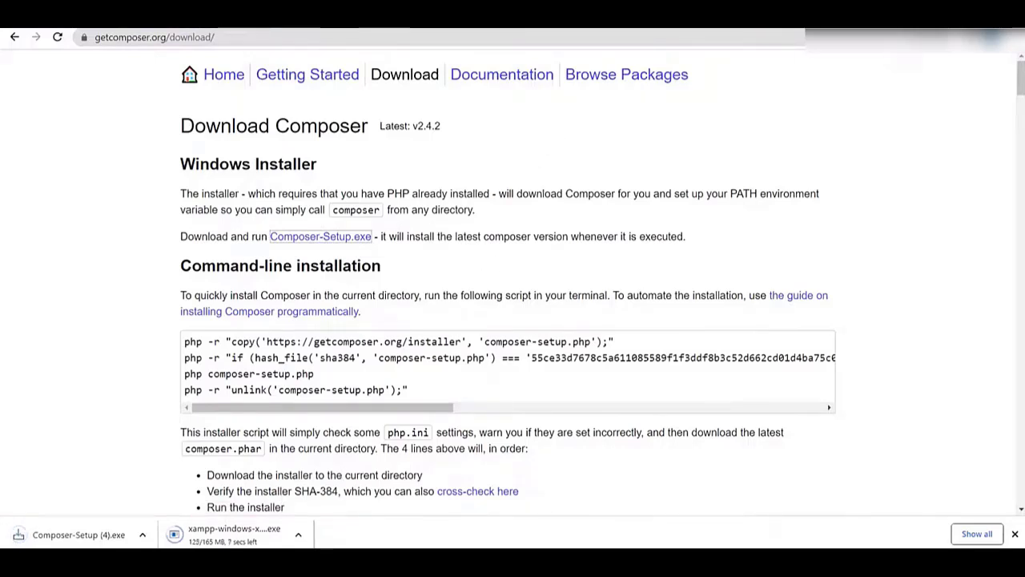
Examine the recommended PHP, database and Composer versions on the Craft CMS 4.x Requirements page.
click(320, 16)
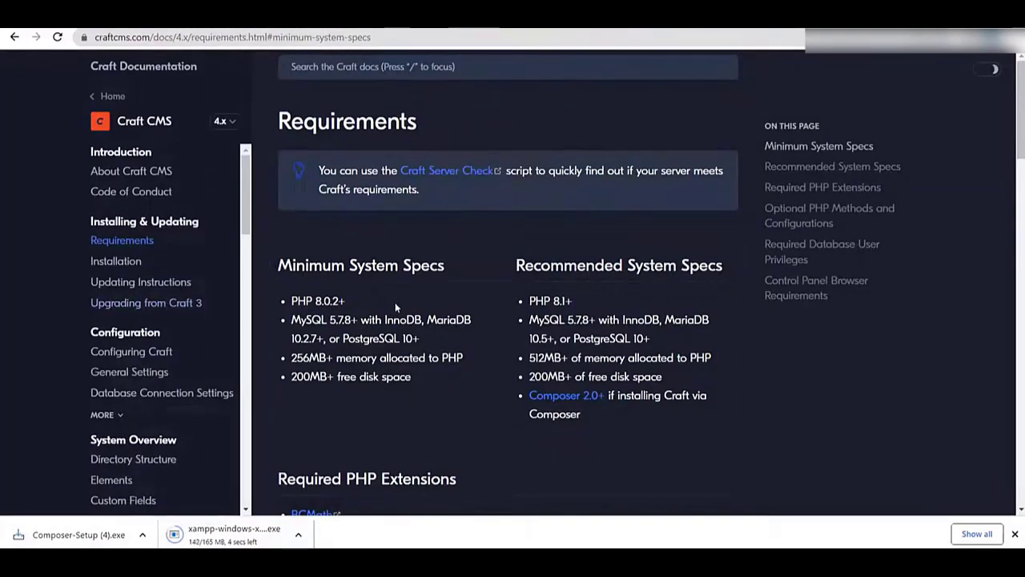
scroll(336, 236, down, 2)
scroll(335, 236, up, 2)
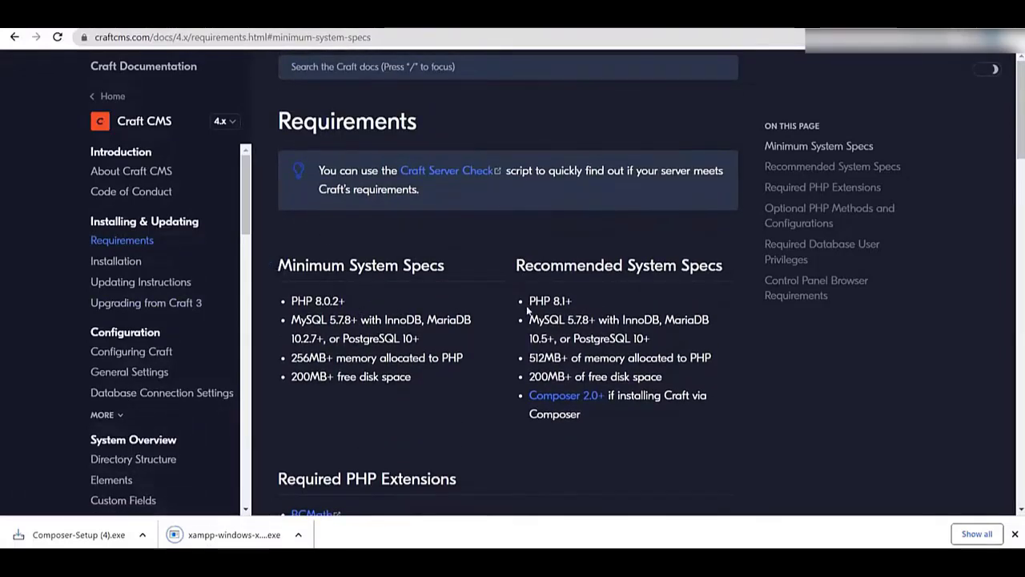
drag(505, 291, 710, 396)
click(674, 422)
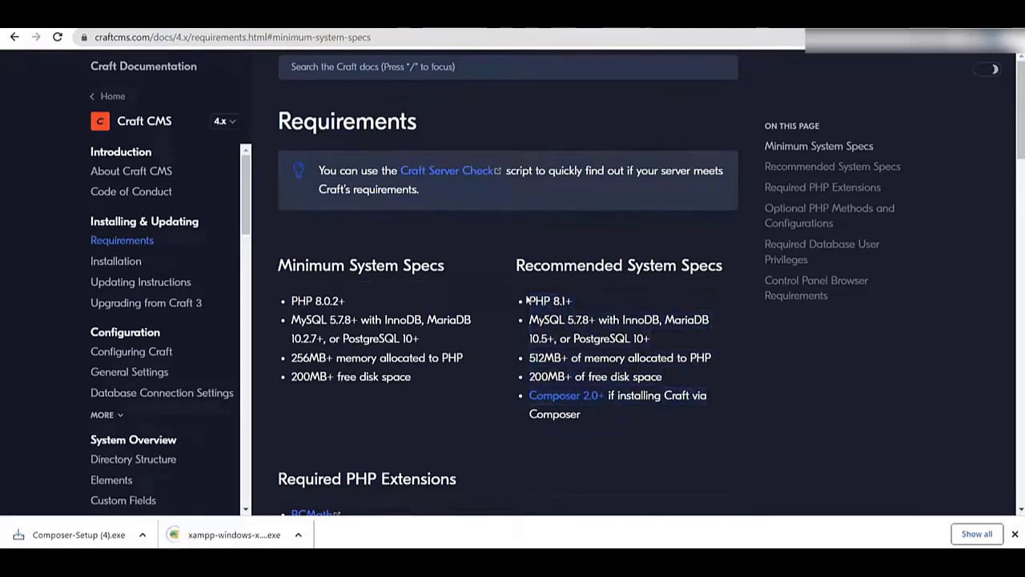
drag(530, 301, 599, 301)
drag(529, 320, 596, 320)
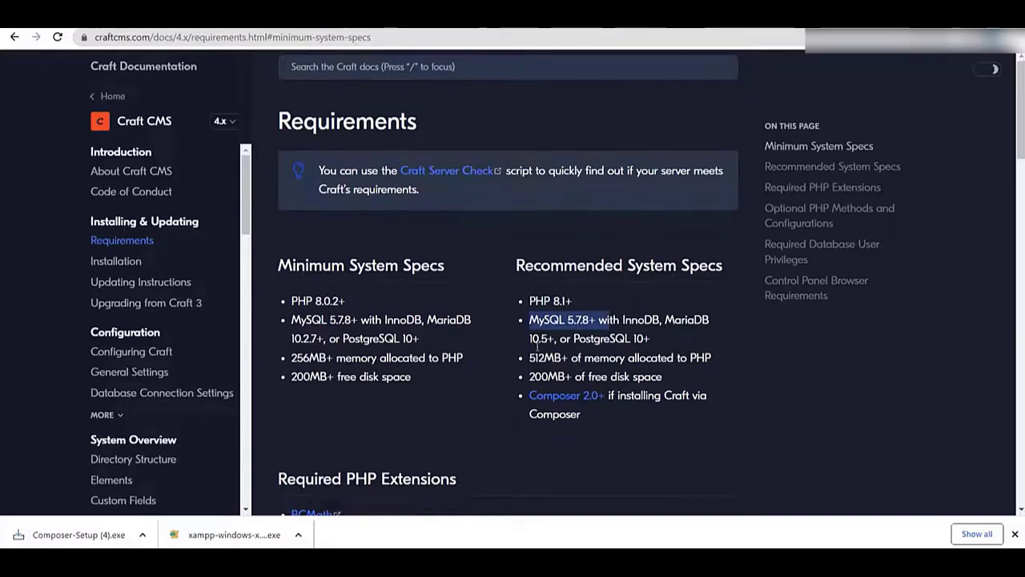
drag(573, 337, 645, 342)
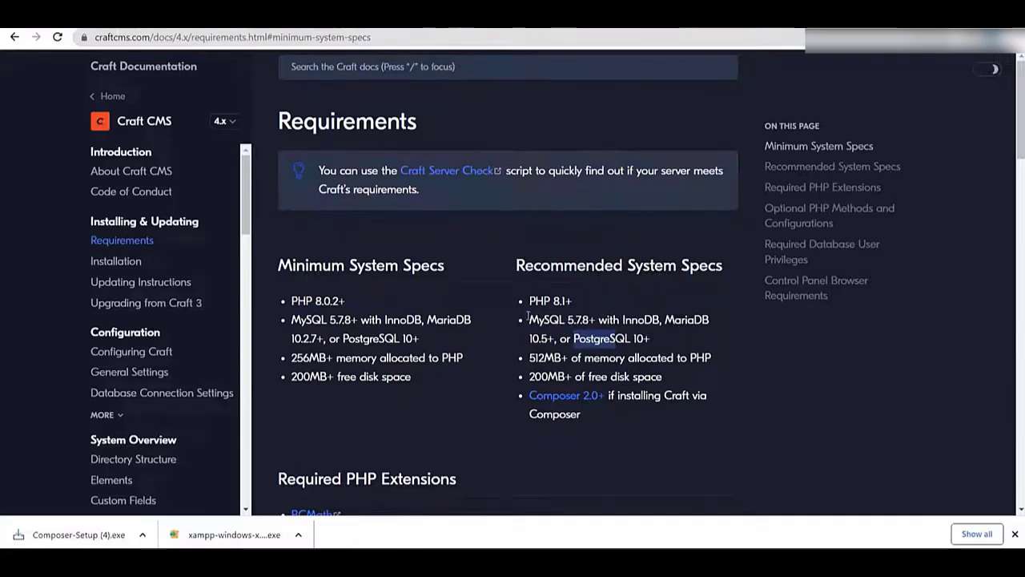
scroll(563, 373, down, 3)
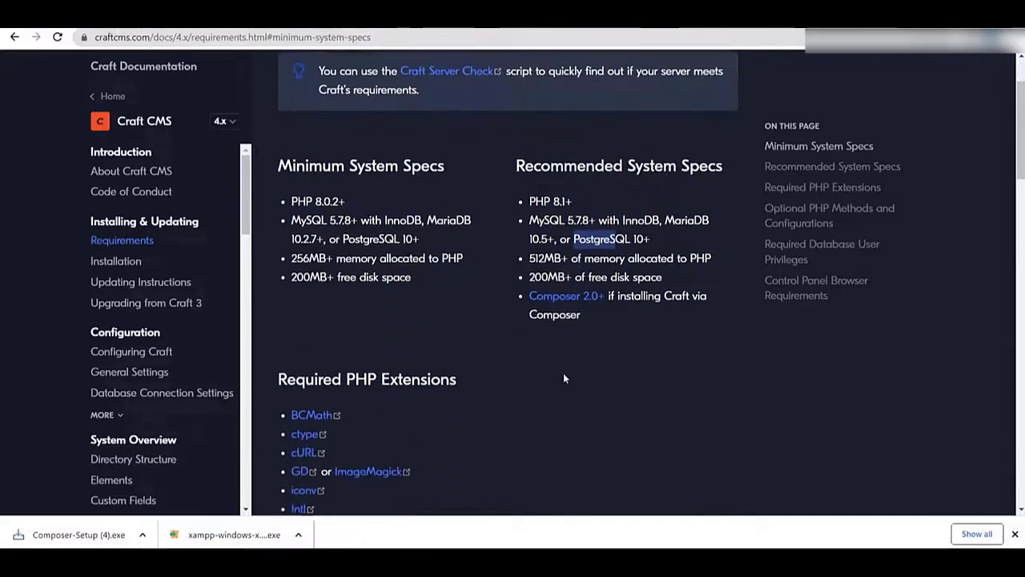
drag(527, 196, 562, 220)
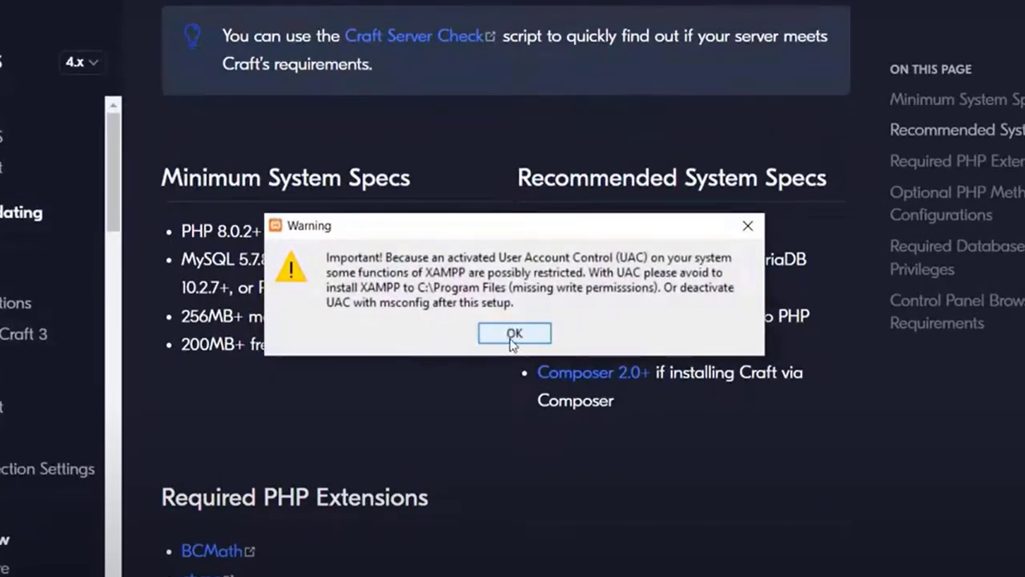
Dismiss the UAC warning and accept all default components in the XAMPP setup wizard.
click(512, 333)
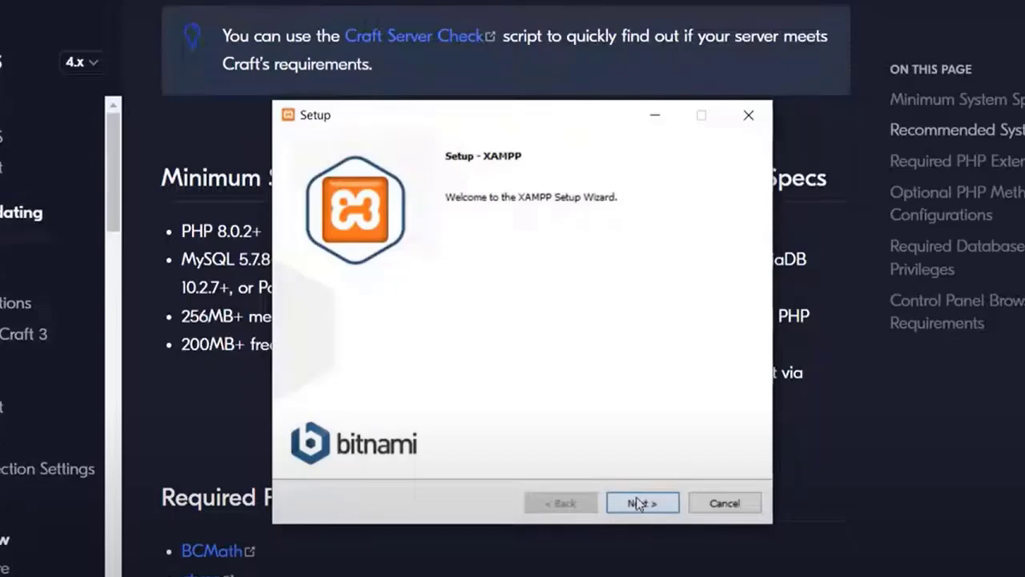
click(638, 502)
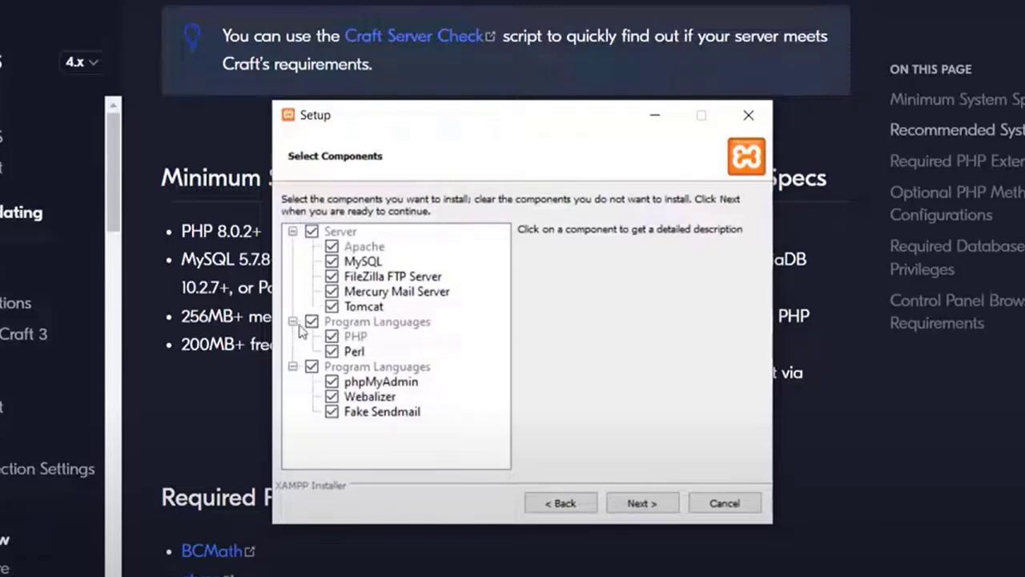
drag(485, 119, 232, 47)
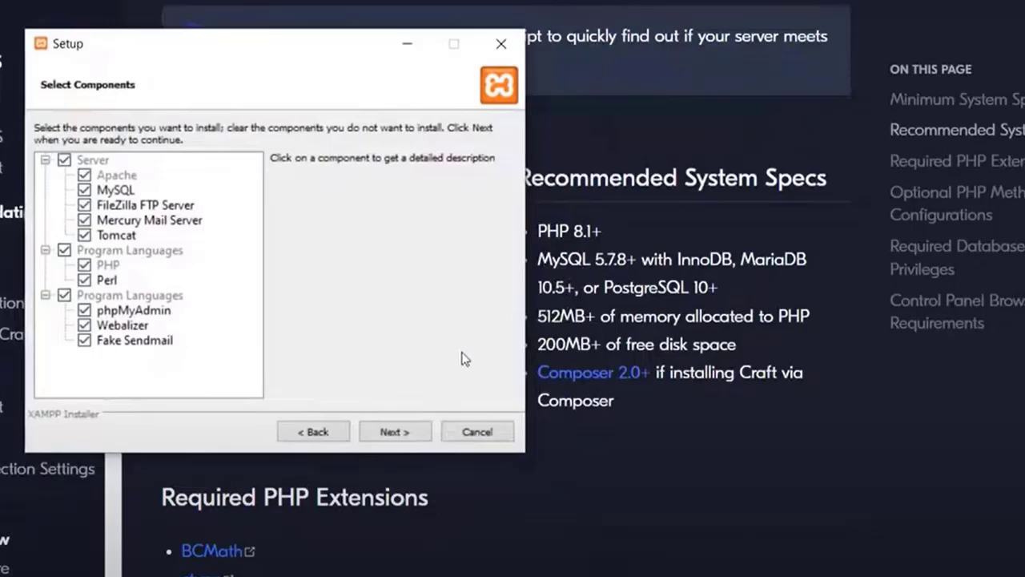
click(394, 432)
Recheck the XAMPP installation folder and keep it as C:\xampp.
click(394, 432)
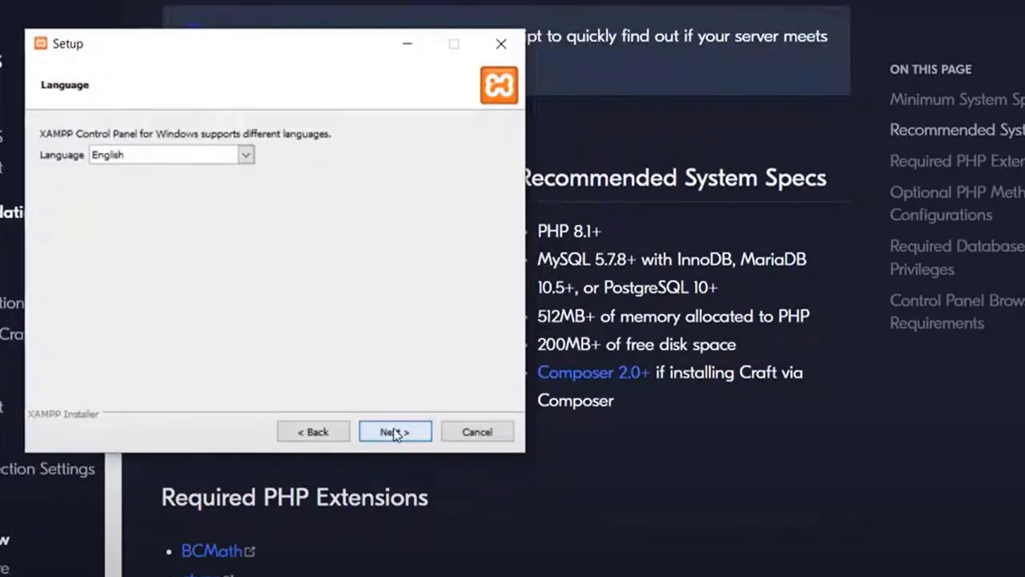
click(313, 431)
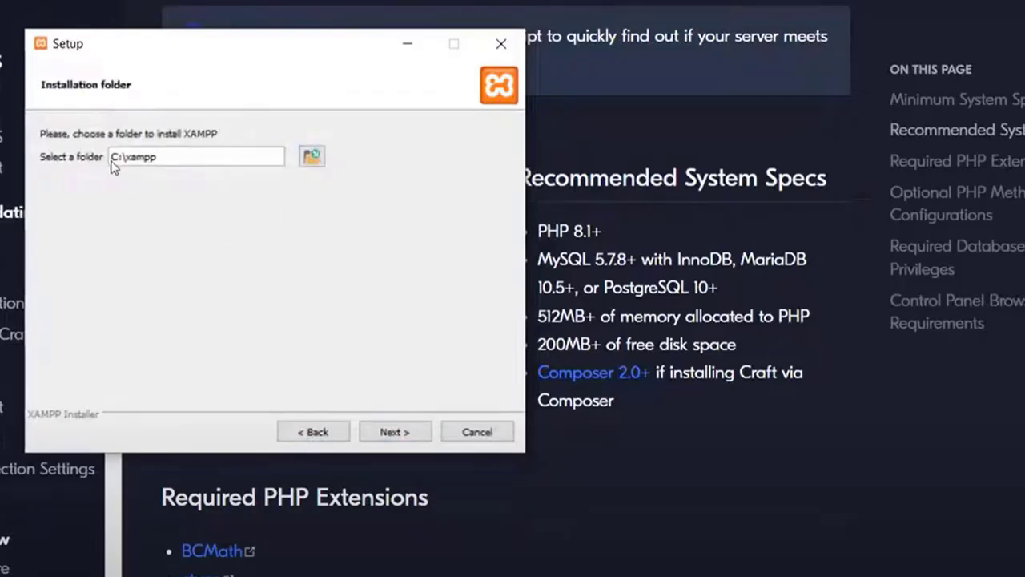
double_click(145, 158)
click(144, 160)
click(382, 435)
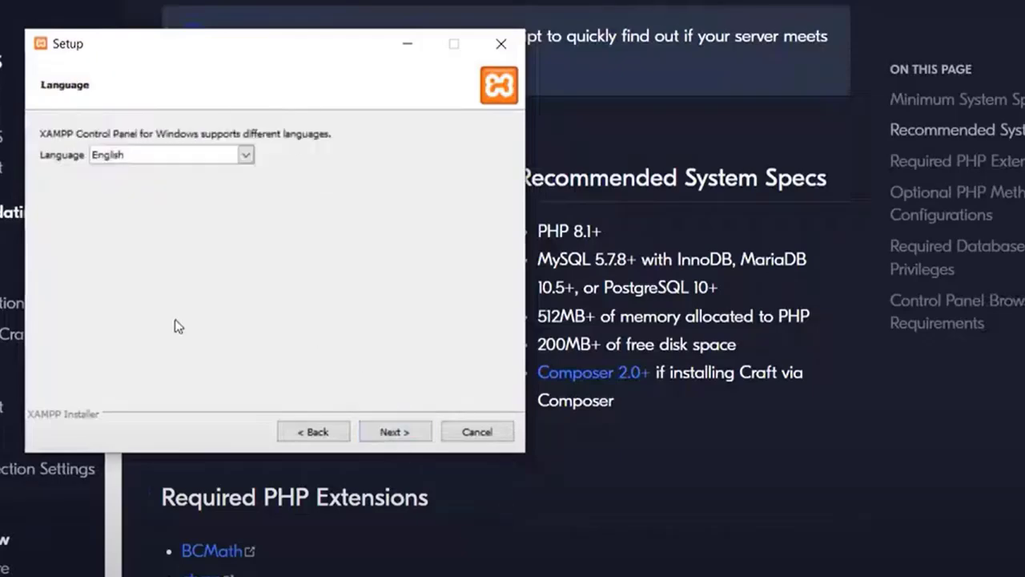
Keep English as the XAMPP Control Panel language, then install XAMPP and finish the wizard with the Control Panel set to start.
click(411, 435)
click(410, 435)
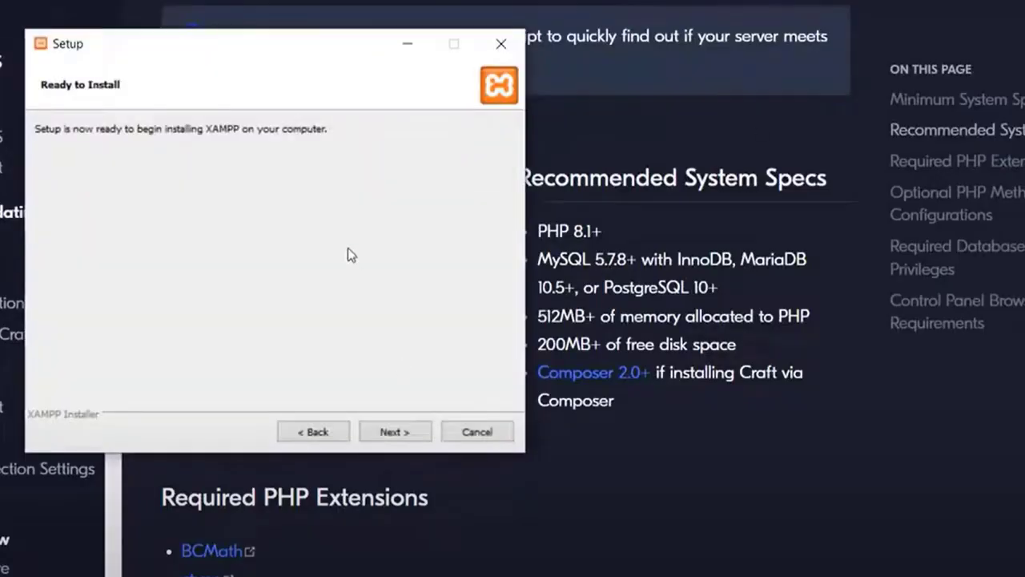
click(395, 431)
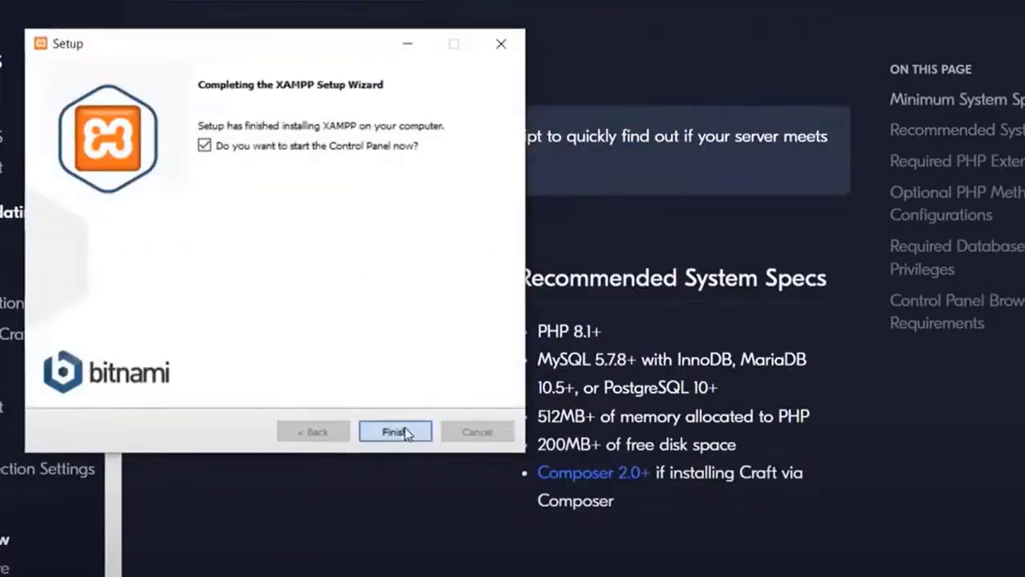
click(396, 430)
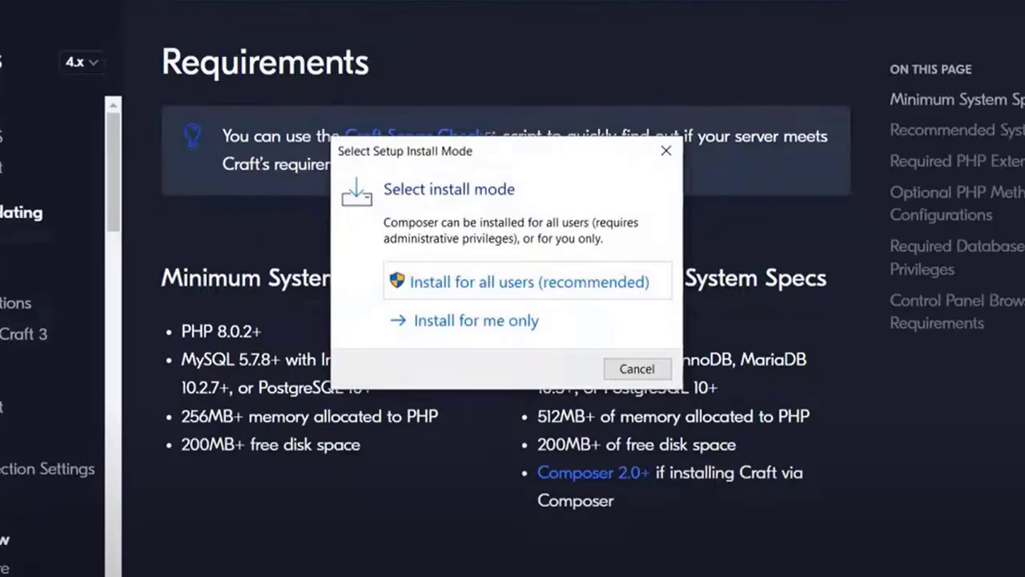
Install Composer for all users without developer mode or a proxy, using C:\xampp\php\php.exe as the command-line PHP.
click(640, 287)
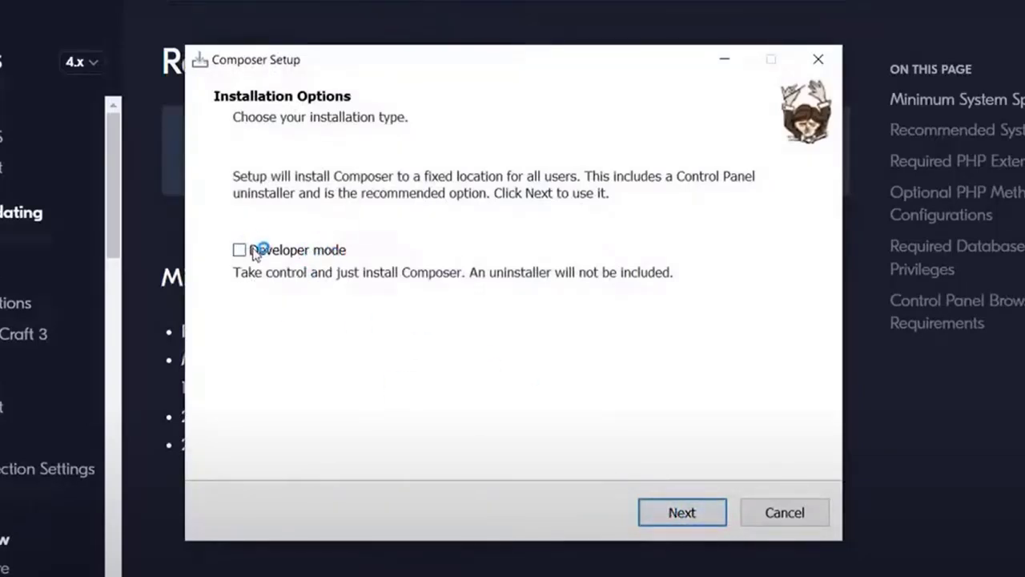
click(658, 500)
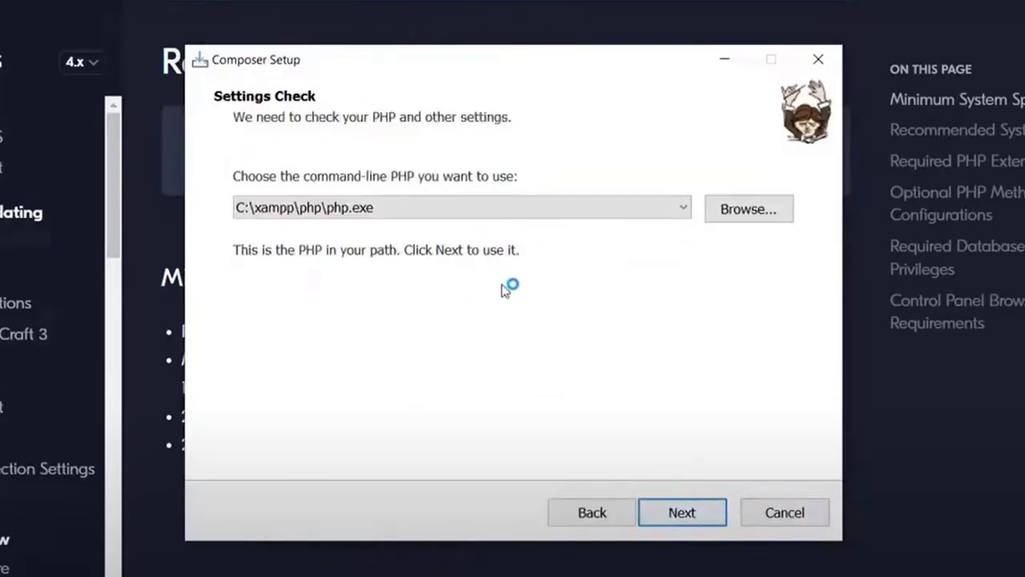
click(528, 213)
click(496, 227)
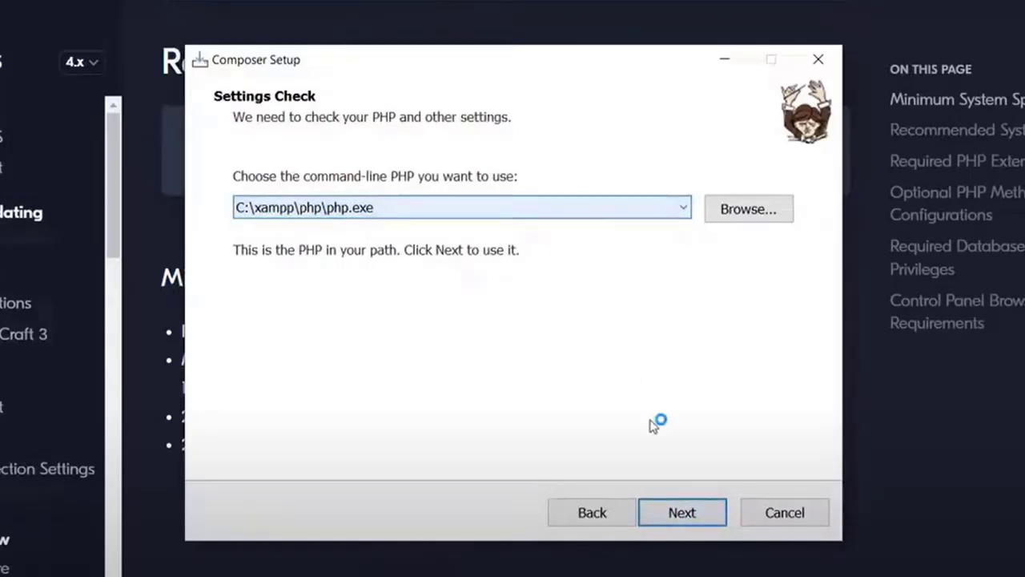
click(699, 515)
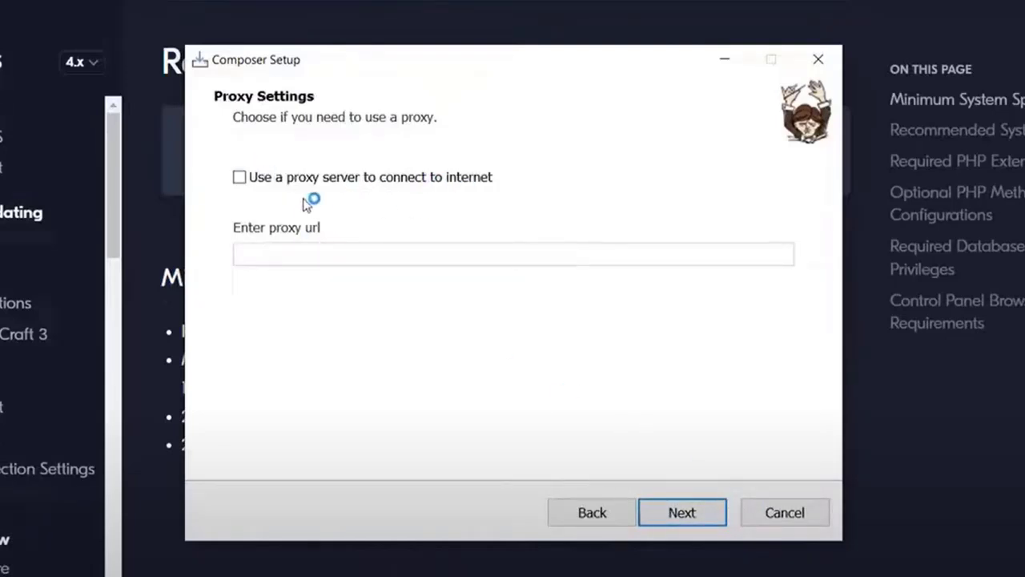
click(692, 516)
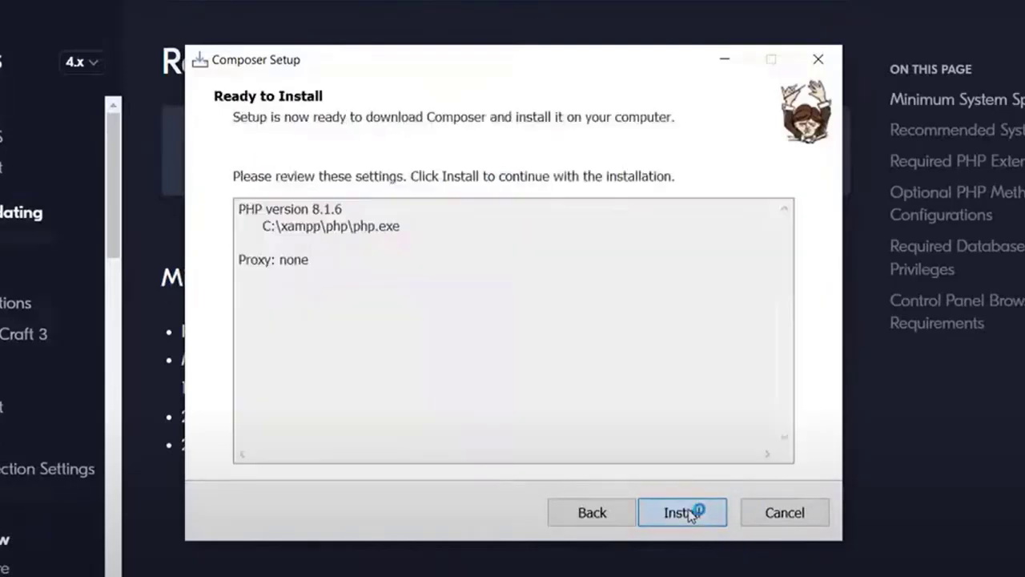
click(682, 515)
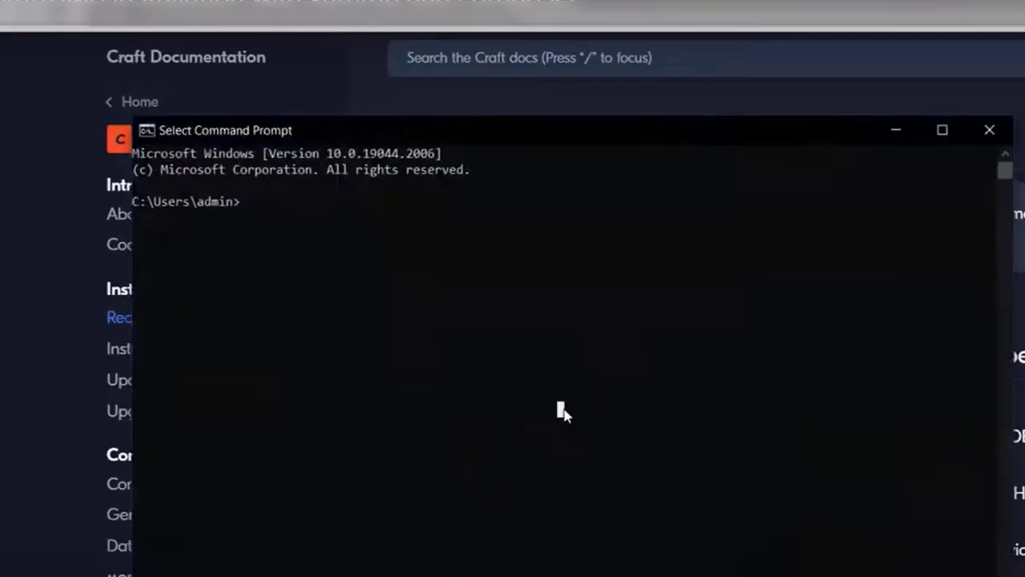
Check the Composer and PHP installations in Command Prompt with composer -v and php -v.
text(co)
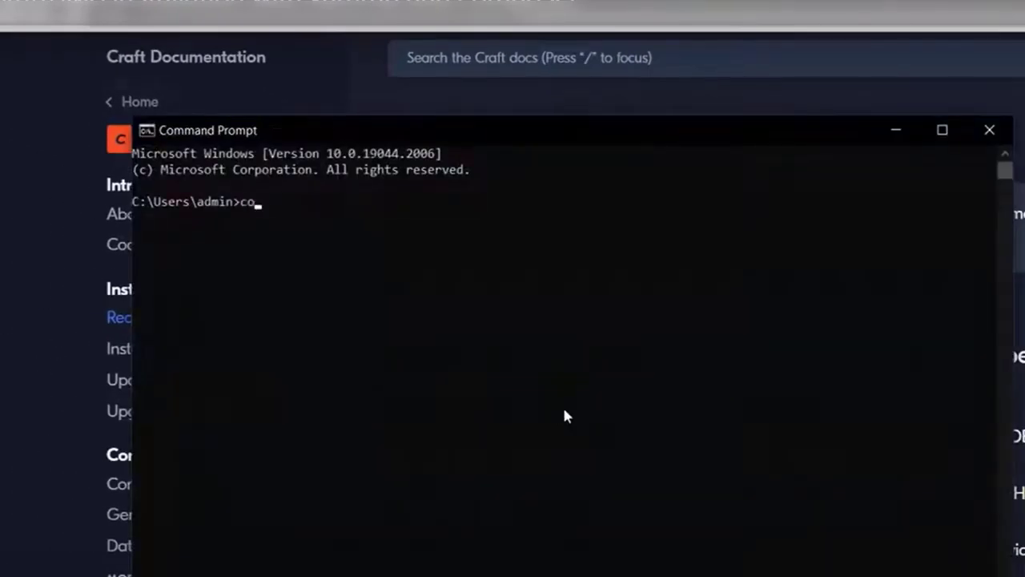
text(mposer -v)
key(Return)
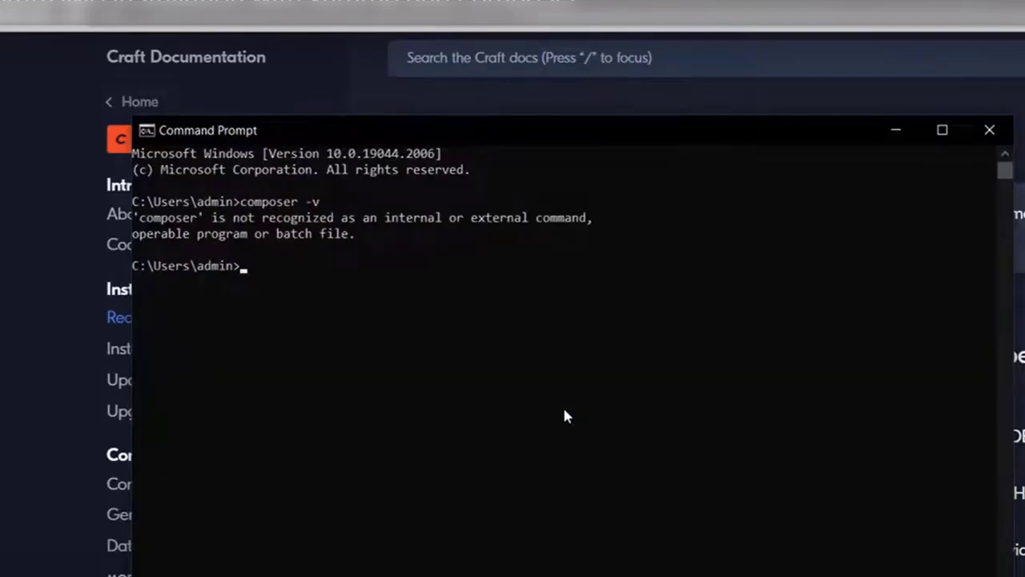
text(php -v)
key(Return)
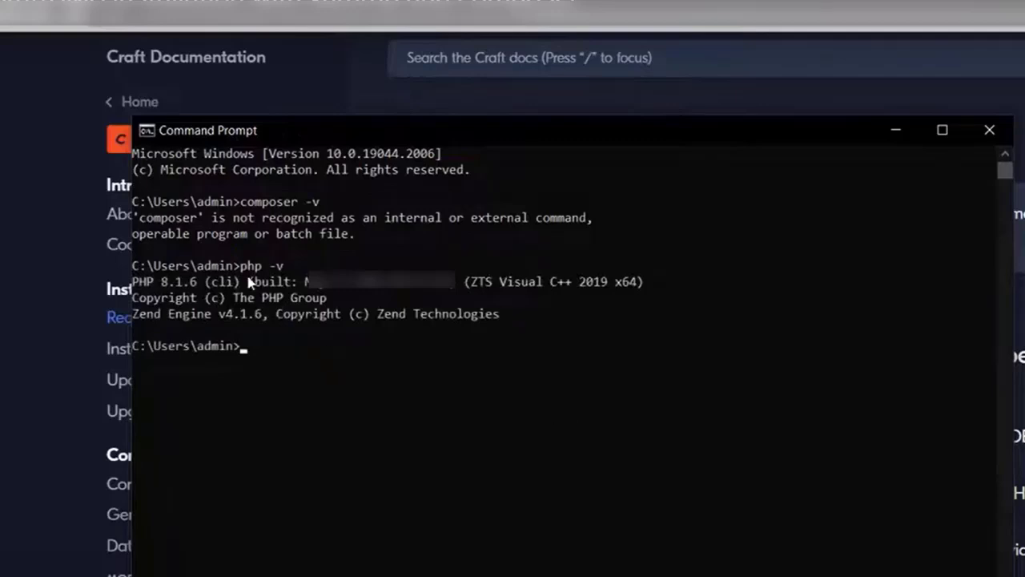
drag(241, 265, 323, 267)
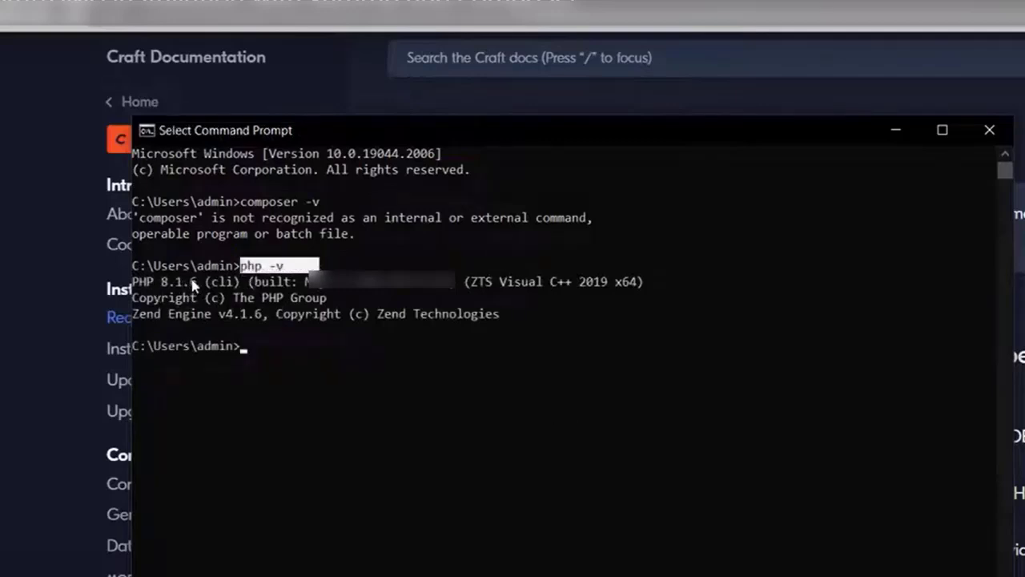
Review the PHP version output, recheck Composer with composer -v in Command Prompt, and minimize the window.
drag(204, 281, 132, 285)
click(462, 340)
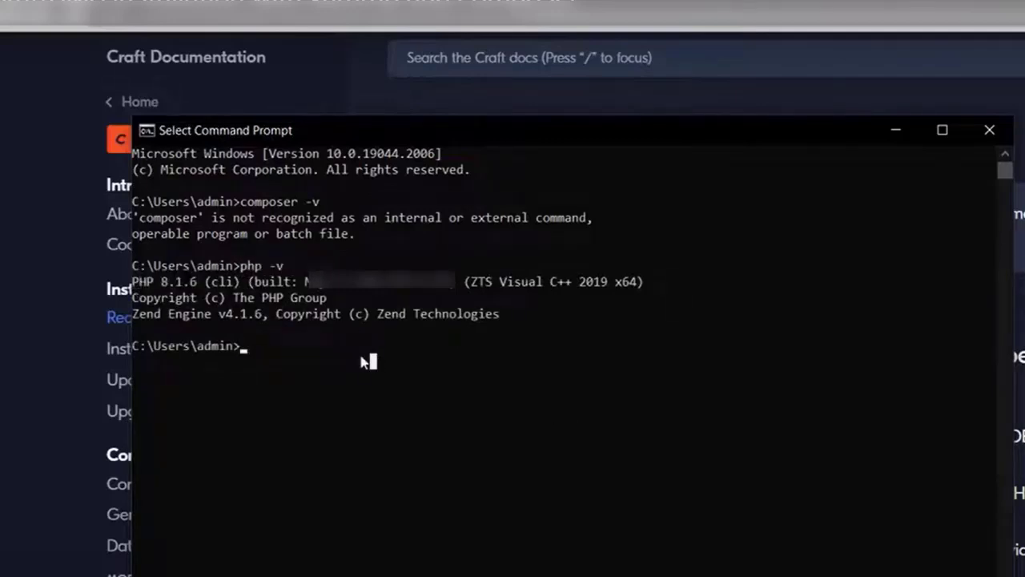
text(composer -v)
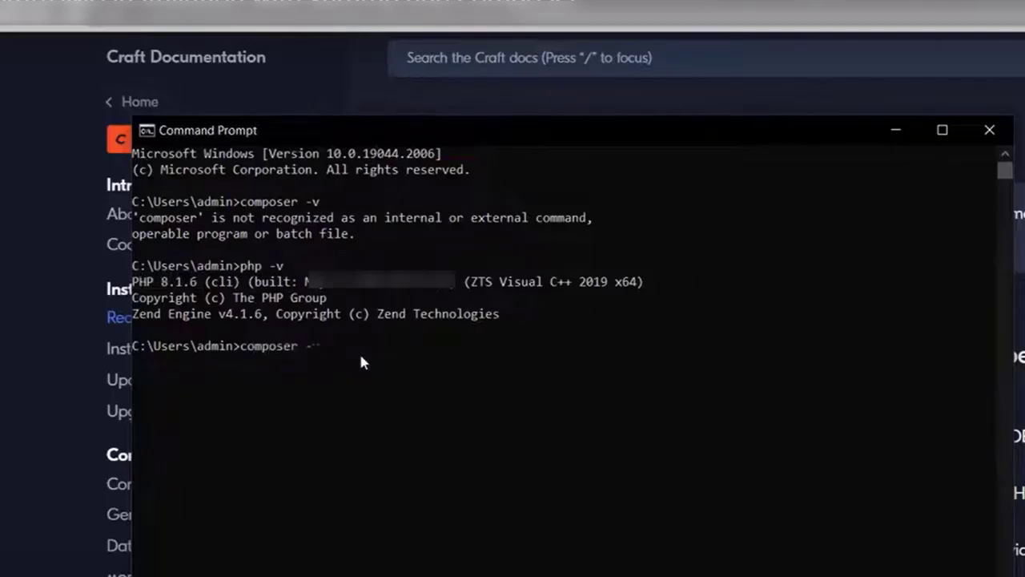
key(Return)
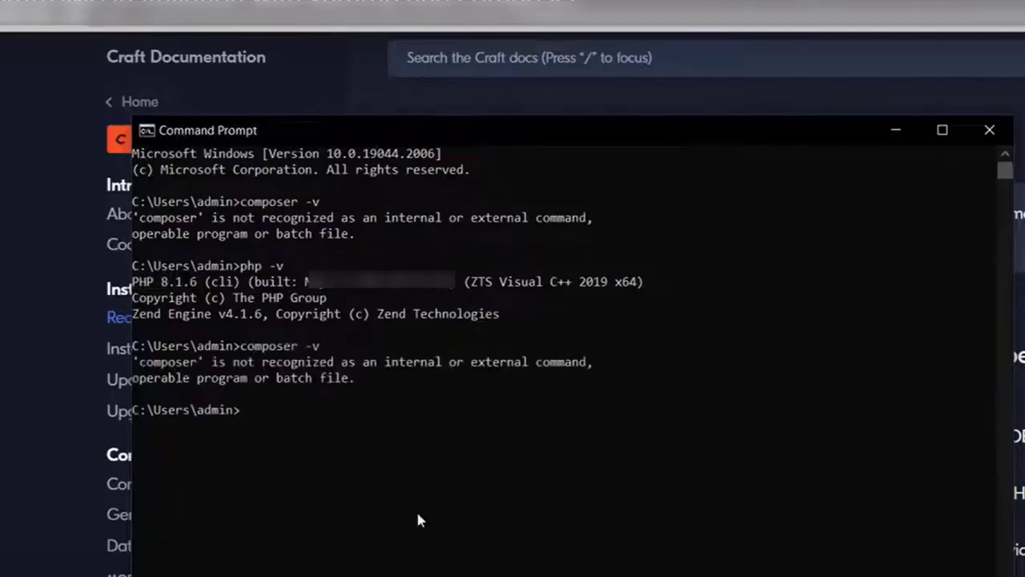
click(272, 378)
click(895, 129)
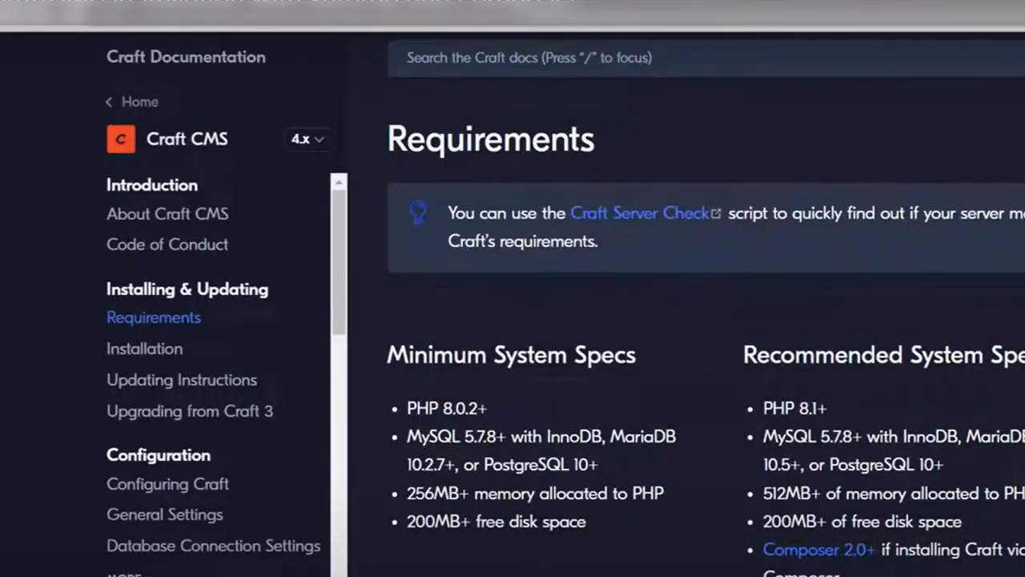
In the Ubuntu terminal, verify /tmp/composer-setup.php against its SHA384 hash and install Composer into /usr/local/bin with the filename composer.
key(alt+Tab)
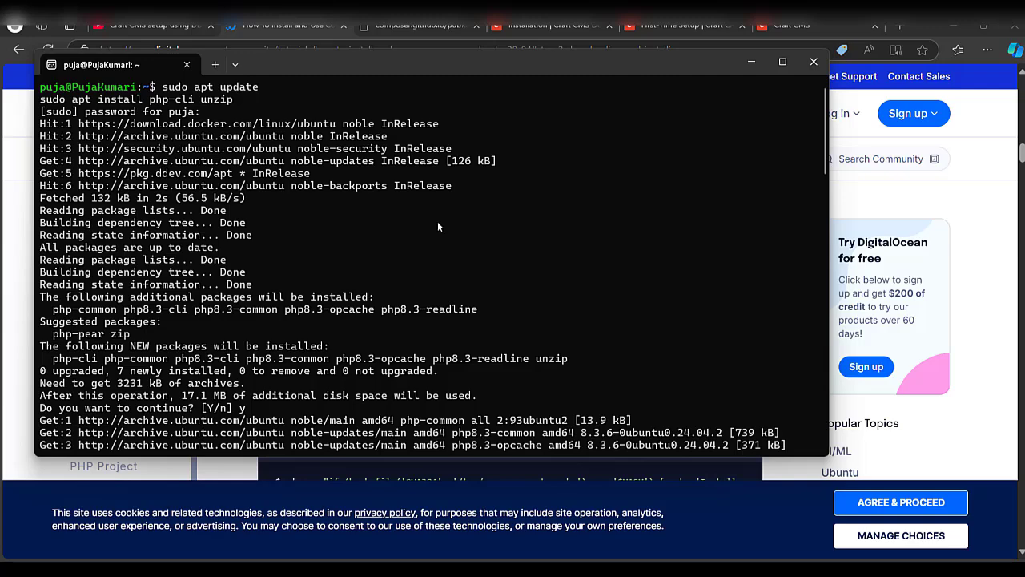
scroll(437, 227, up, 5)
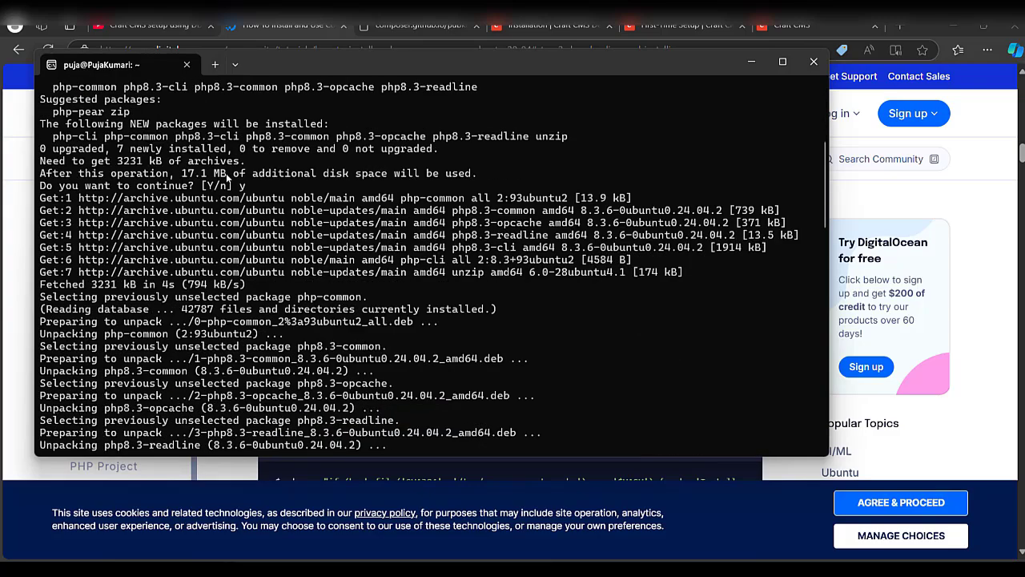
scroll(230, 185, down, 9)
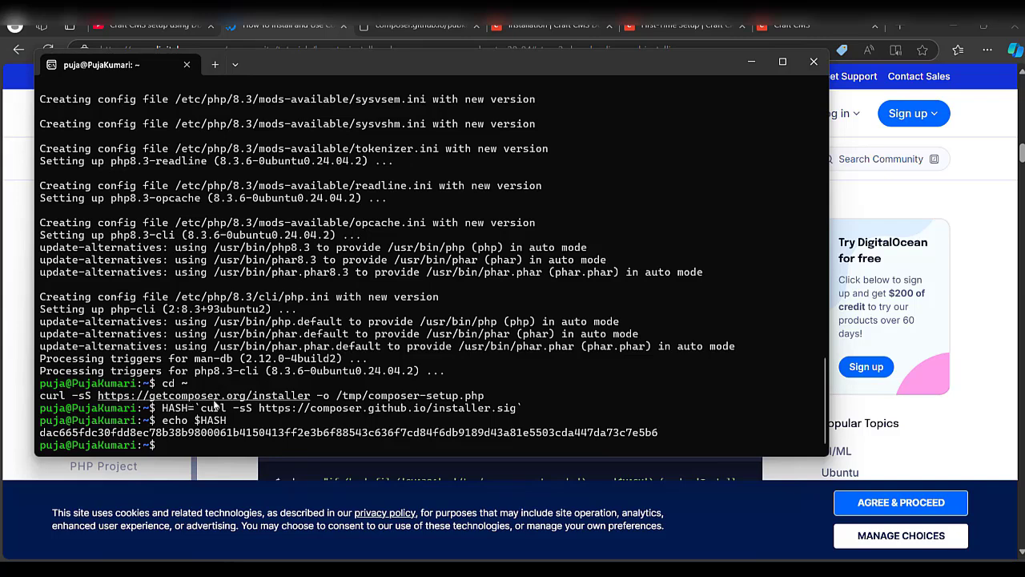
right_click(553, 336)
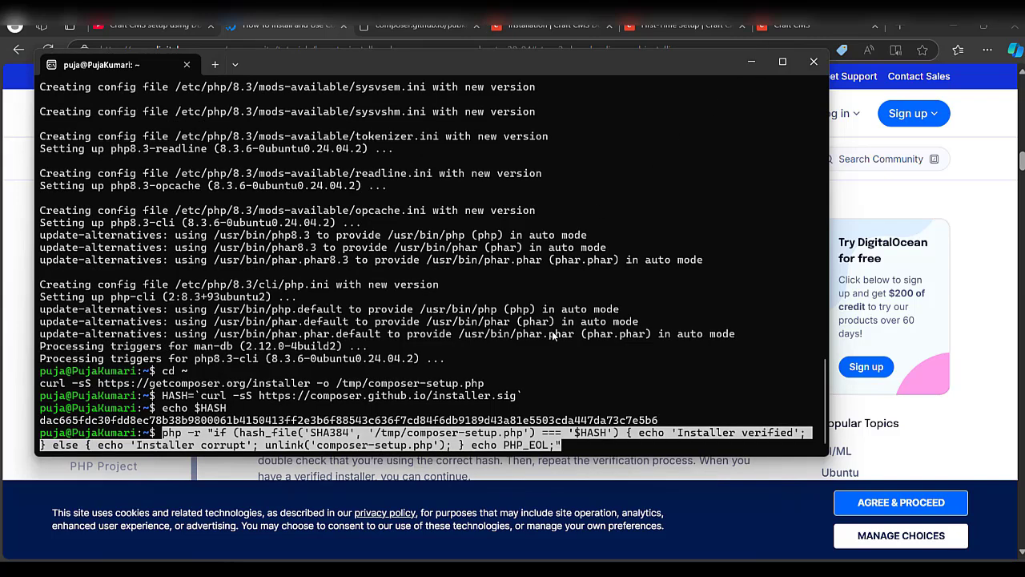
key(Return)
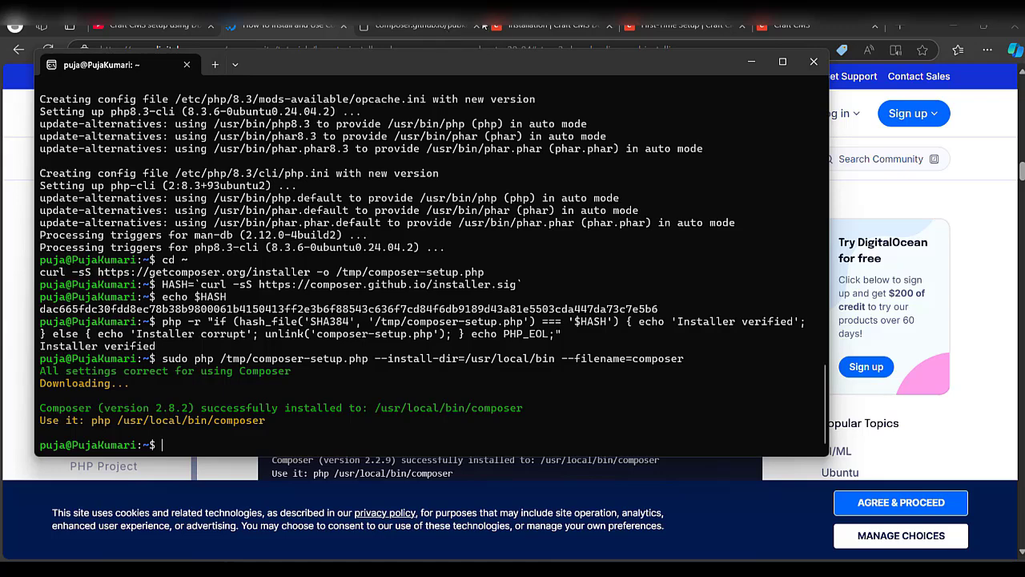
click(813, 62)
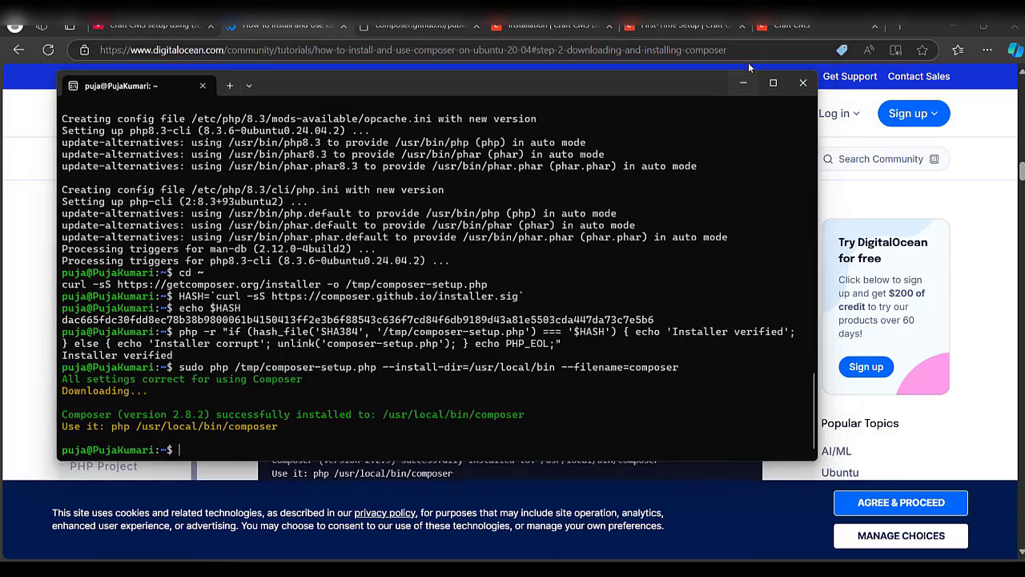
Copy the composer test command from the installation check section of the DigitalOcean guide.
scroll(585, 300, down, 1)
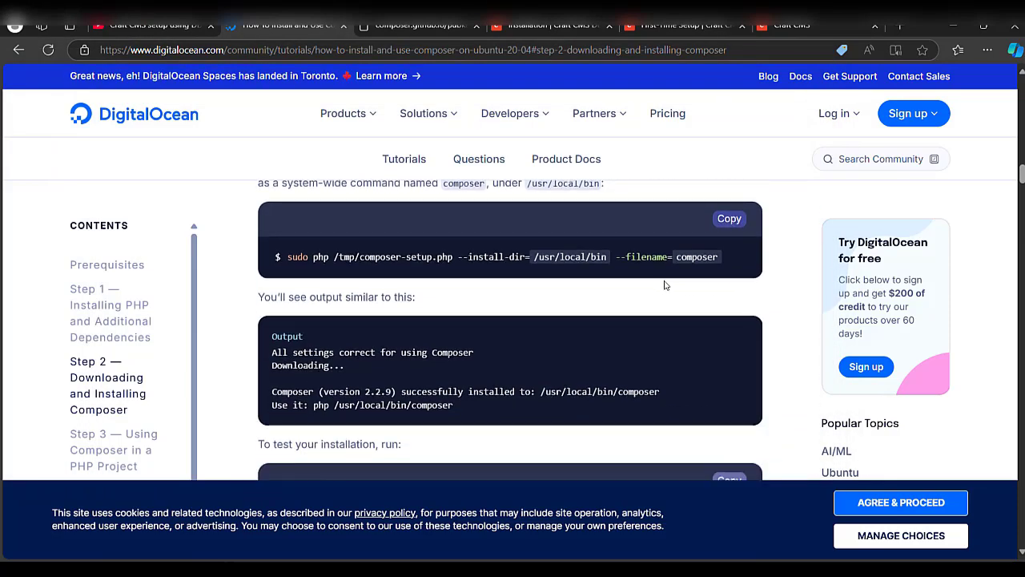
scroll(582, 287, down, 2)
scroll(582, 286, up, 1)
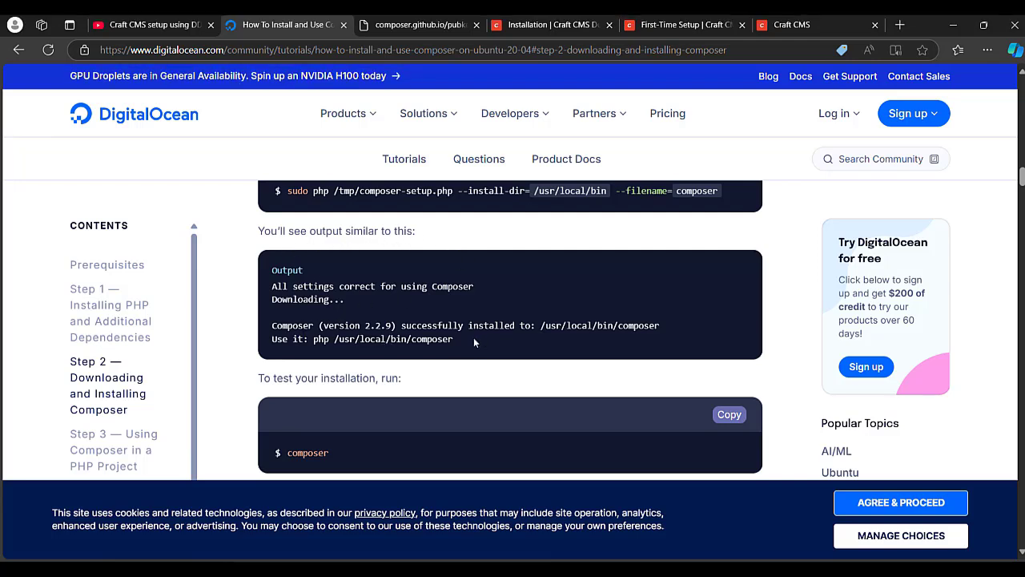
mouse_move(751, 568)
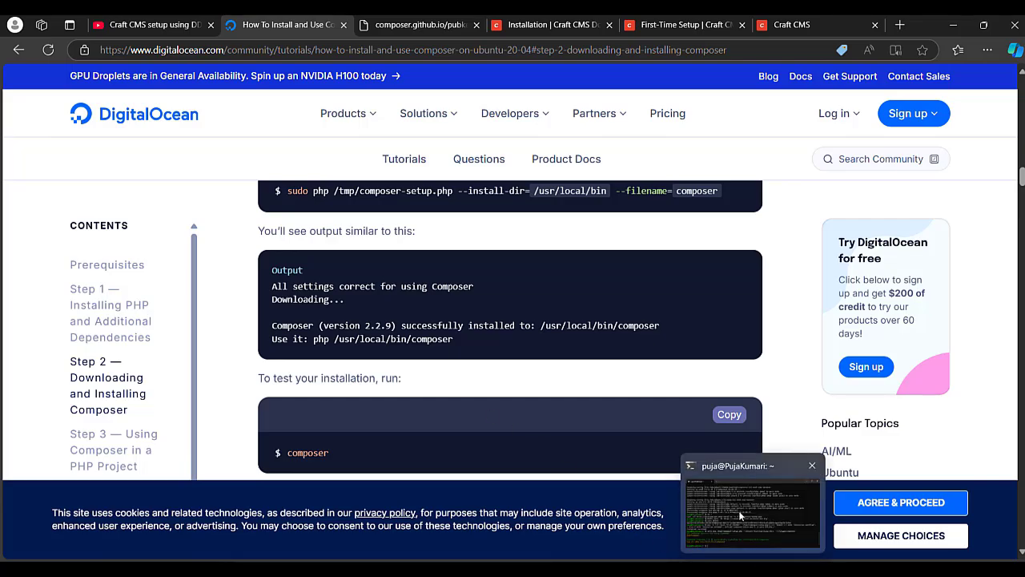
mouse_move(738, 510)
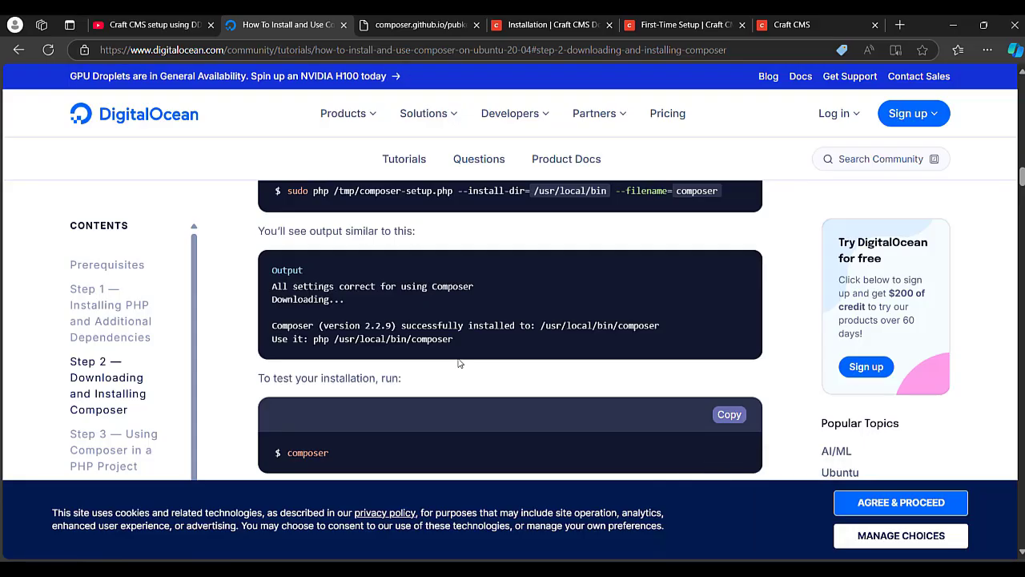
scroll(457, 357, down, 1)
scroll(362, 319, down, 1)
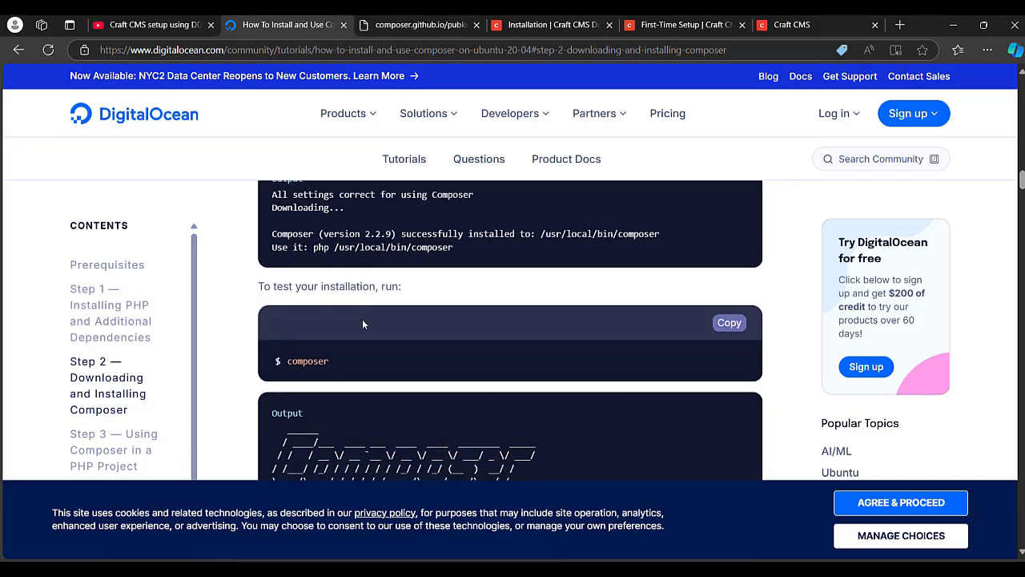
click(741, 284)
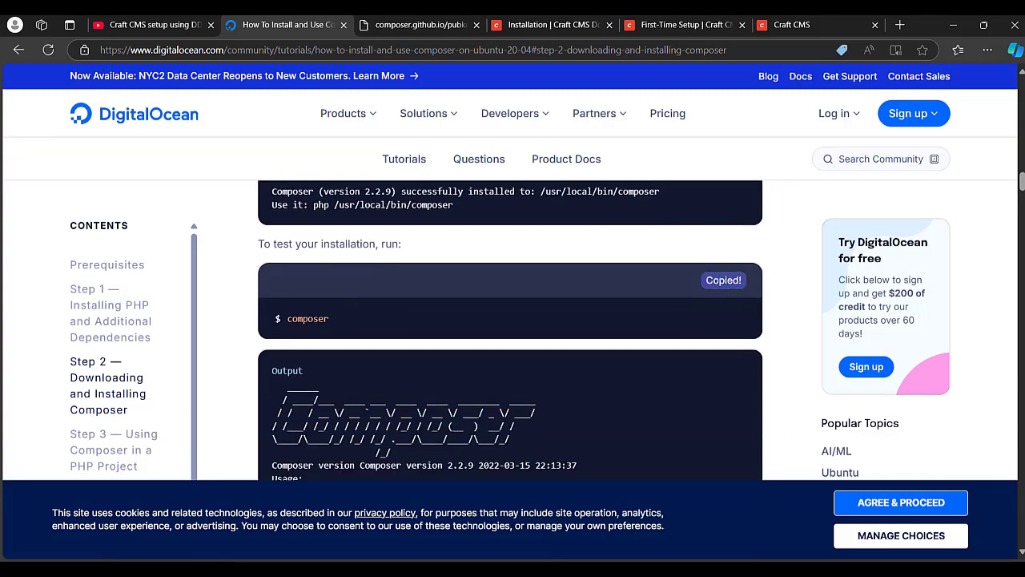
Run the copied composer command in the Ubuntu terminal and review its version and command list output.
click(777, 569)
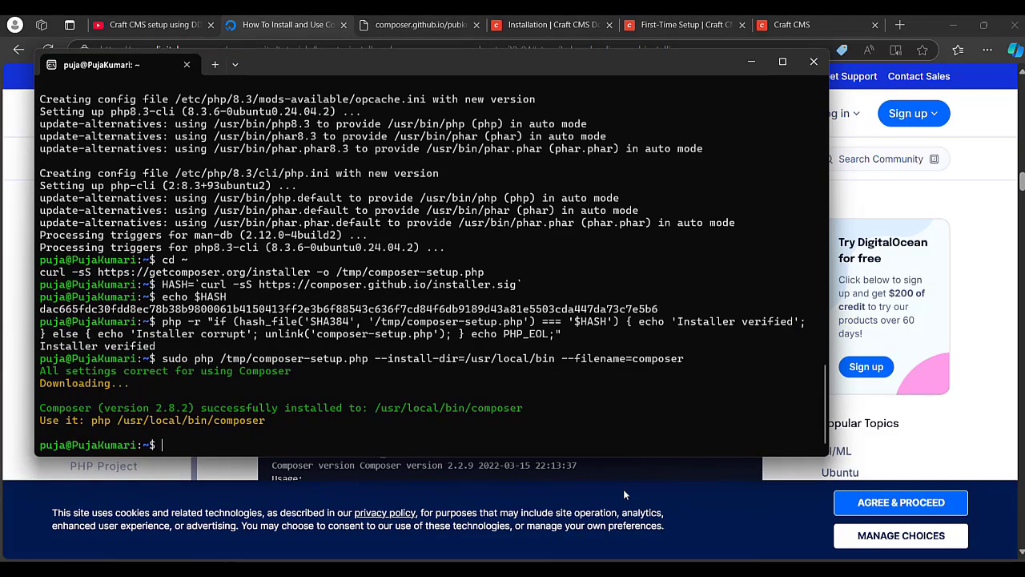
key(ctrl+v)
key(Return)
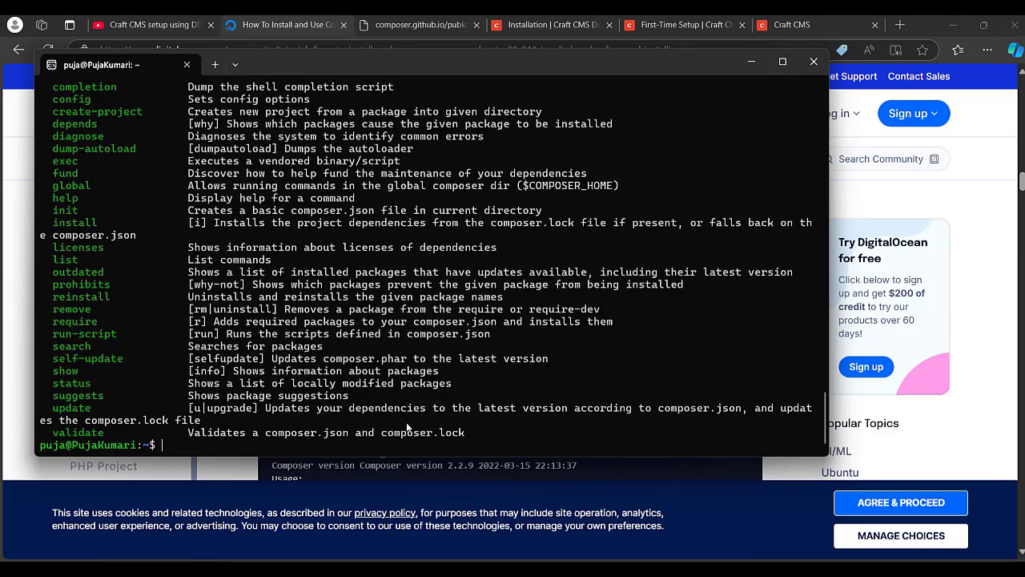
scroll(348, 335, up, 15)
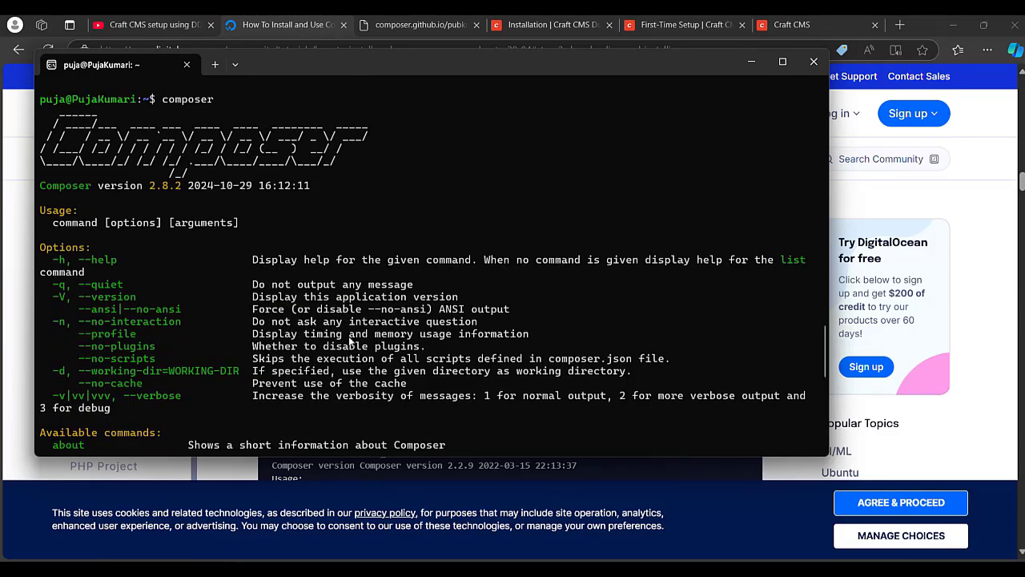
scroll(350, 342, down, 15)
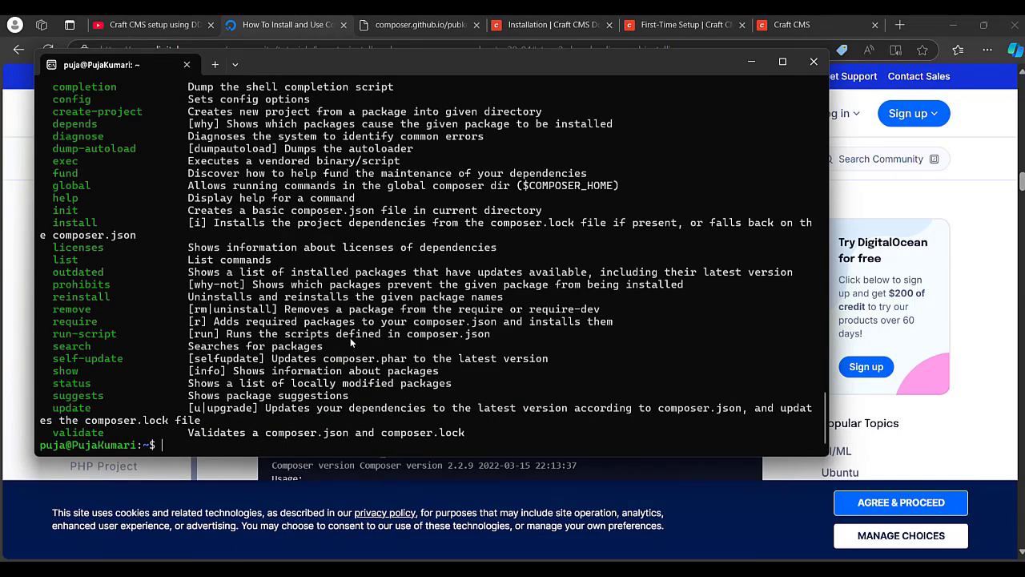
scroll(432, 257, up, 10)
scroll(433, 256, down, 7)
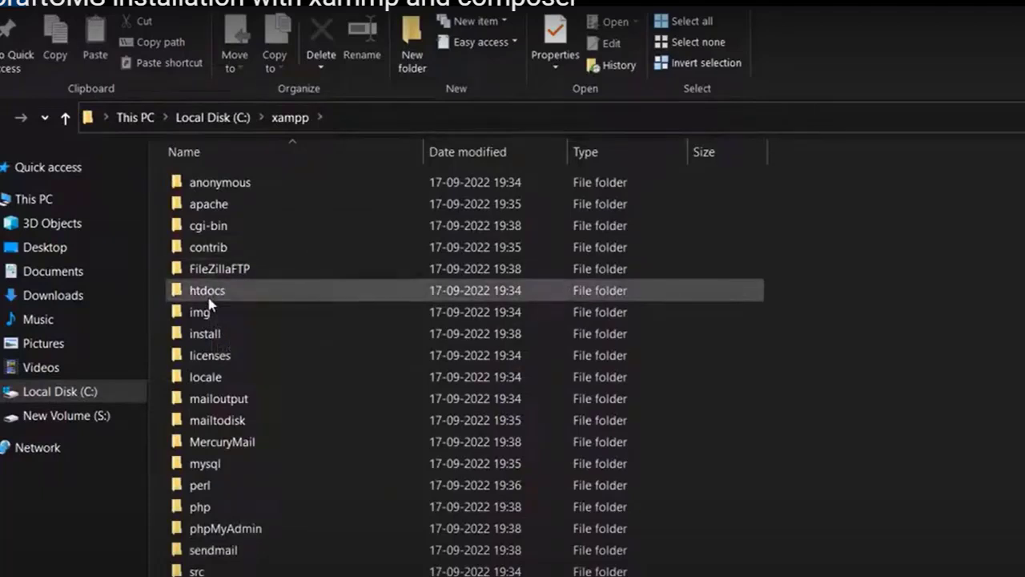
Open the htdocs folder inside C:\xampp and start a command prompt in that folder with cmd.
double_click(208, 296)
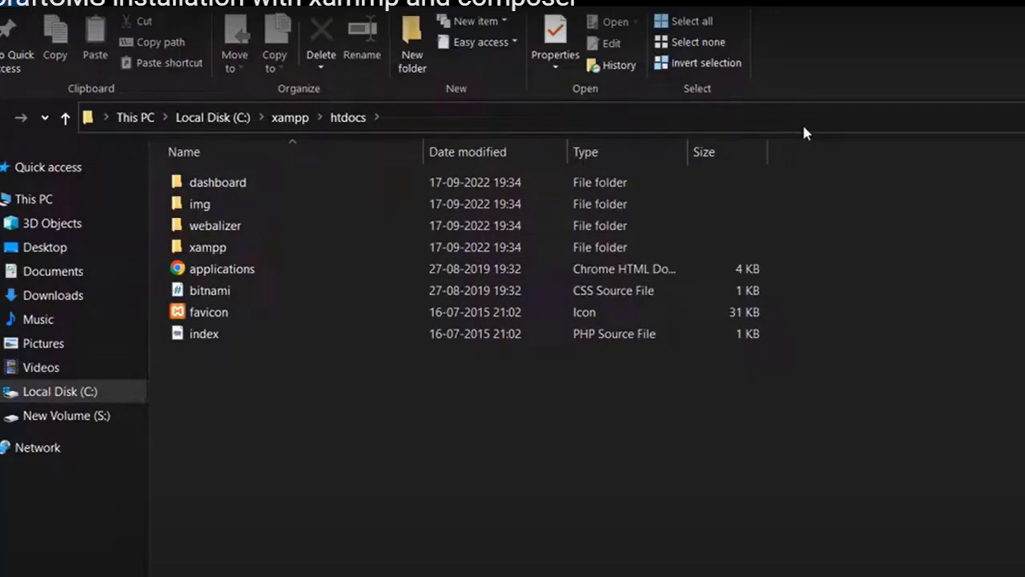
click(508, 112)
text(cmd)
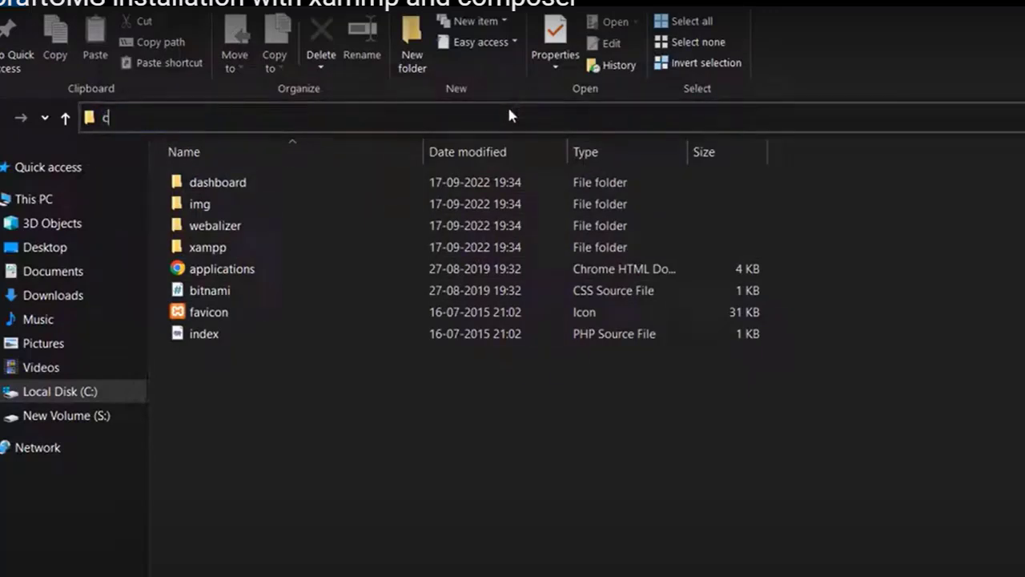
key(Return)
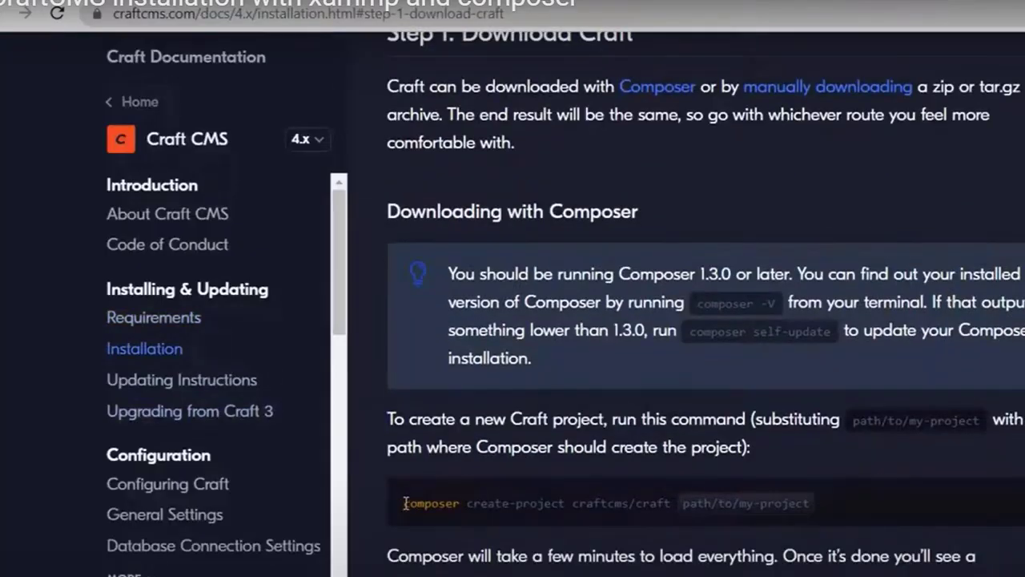
Copy the command composer create-project craftcms/craft path/to/my-project from the Craft installation docs and paste it into the htdocs command prompt.
double_click(406, 503)
drag(471, 502, 887, 490)
click(683, 502)
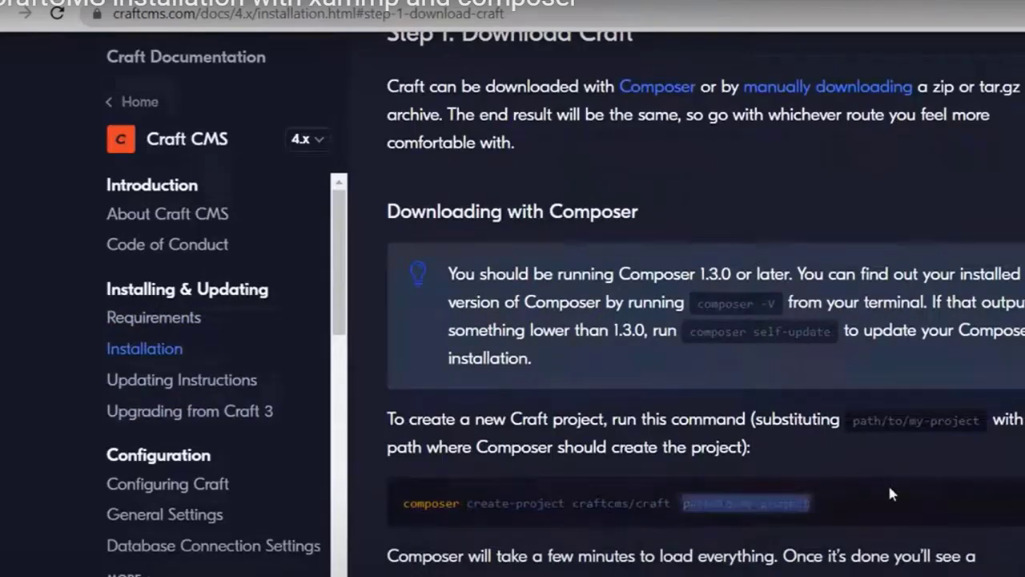
drag(403, 503, 842, 480)
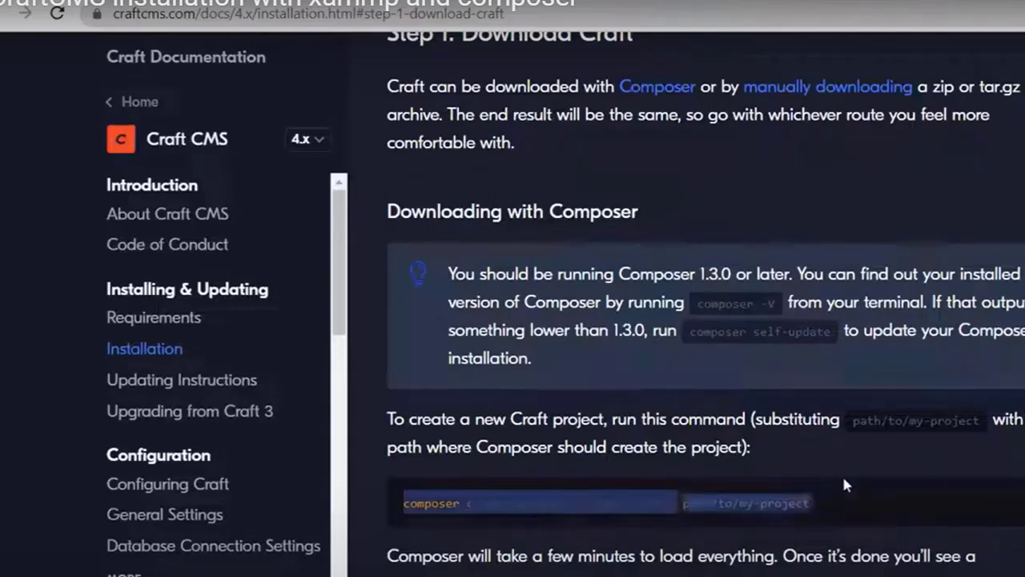
right_click(738, 493)
click(812, 506)
key(alt+Tab)
key(ctrl+v)
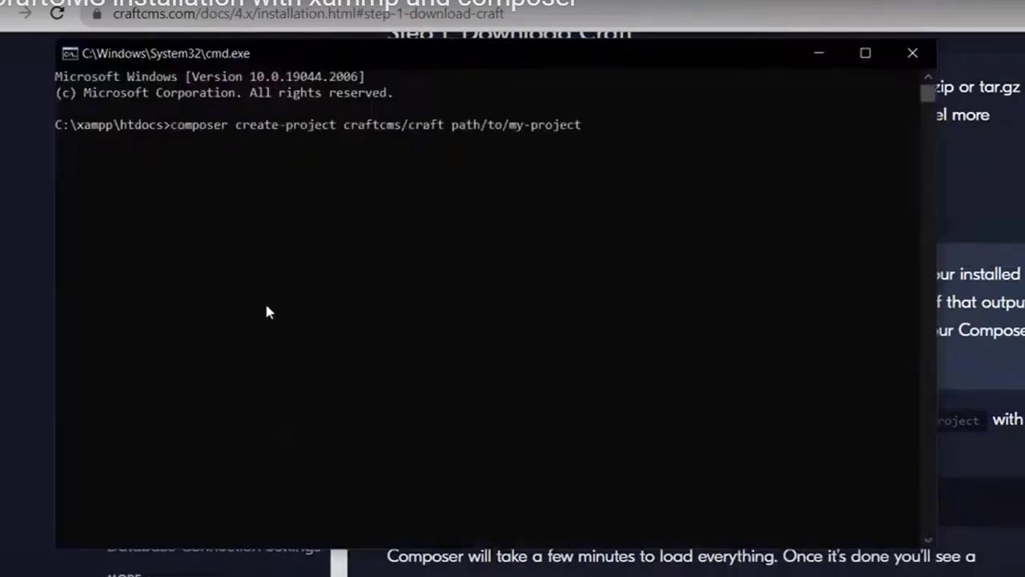
Replace path/to/my-project with YTTUT in the create-project command and run it to create the Craft project.
key(BackSpace)
key(BackSpace)
key(BackSpace)
key(BackSpace)
key(BackSpace)
key(BackSpace)
key(BackSpace)
key(BackSpace)
key(BackSpace)
key(BackSpace)
key(BackSpace)
key(BackSpace)
key(BackSpace)
key(BackSpace)
key(BackSpace)
key(BackSpace)
key(BackSpace)
key(BackSpace)
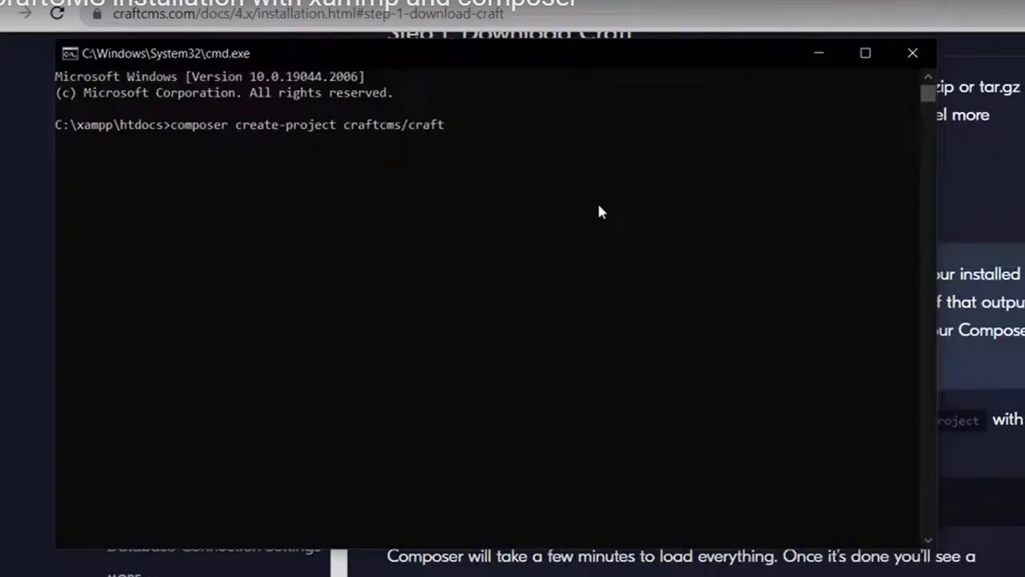
text(YTTUT)
key(Return)
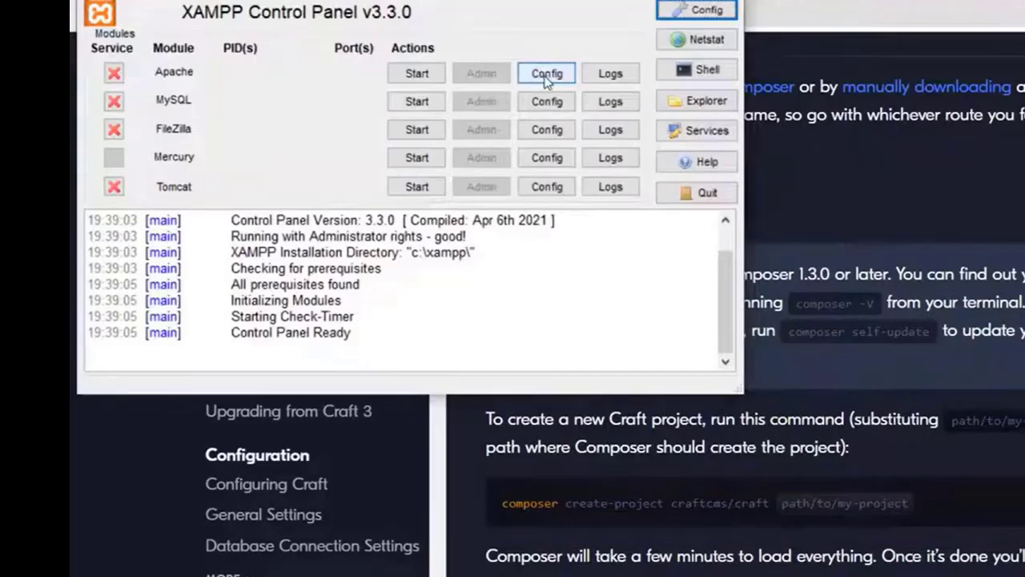
Open Apache's PHP (php.ini) configuration file from the XAMPP Control Panel and find the intl entry in it.
click(547, 74)
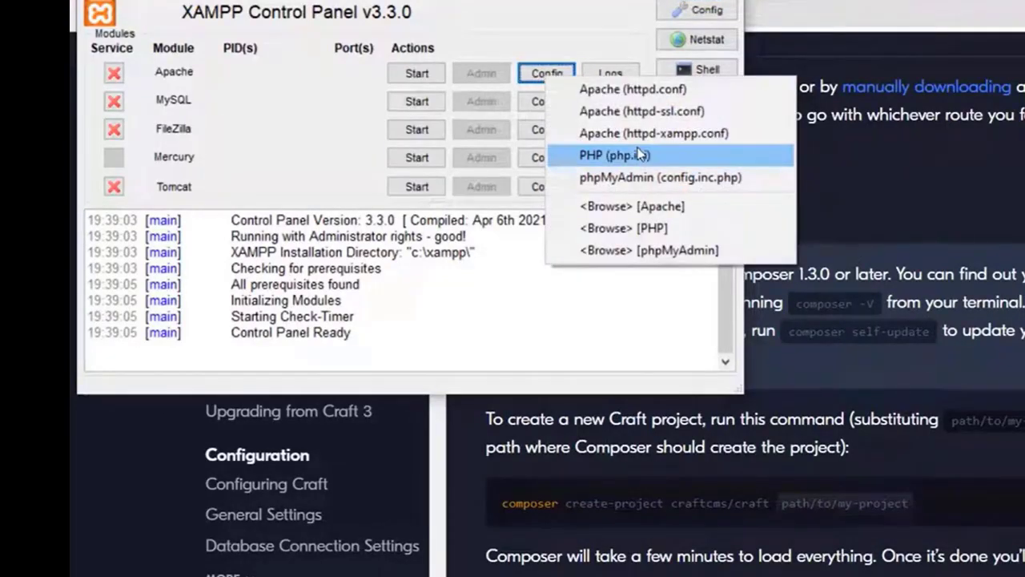
click(641, 155)
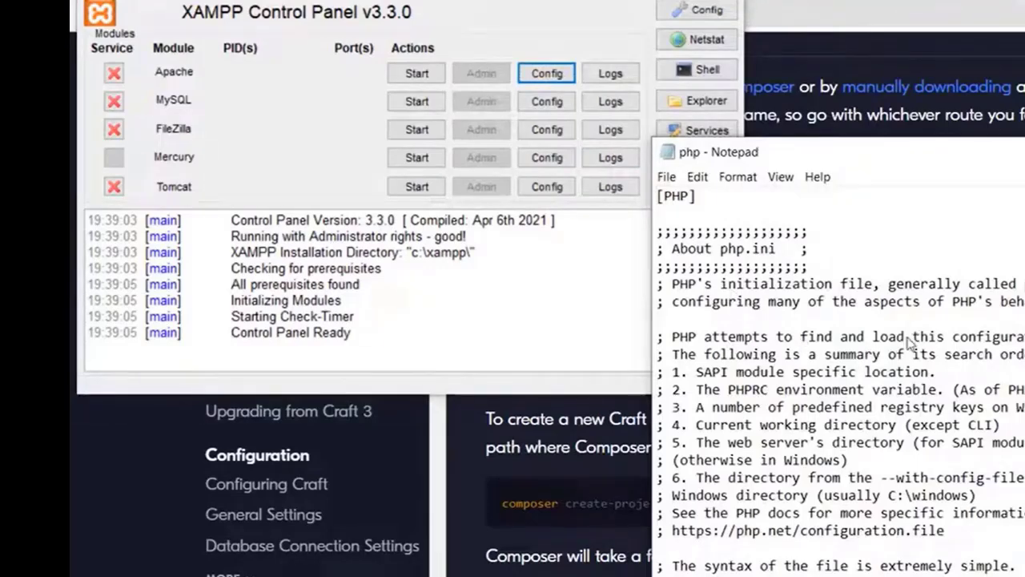
key(ctrl+f)
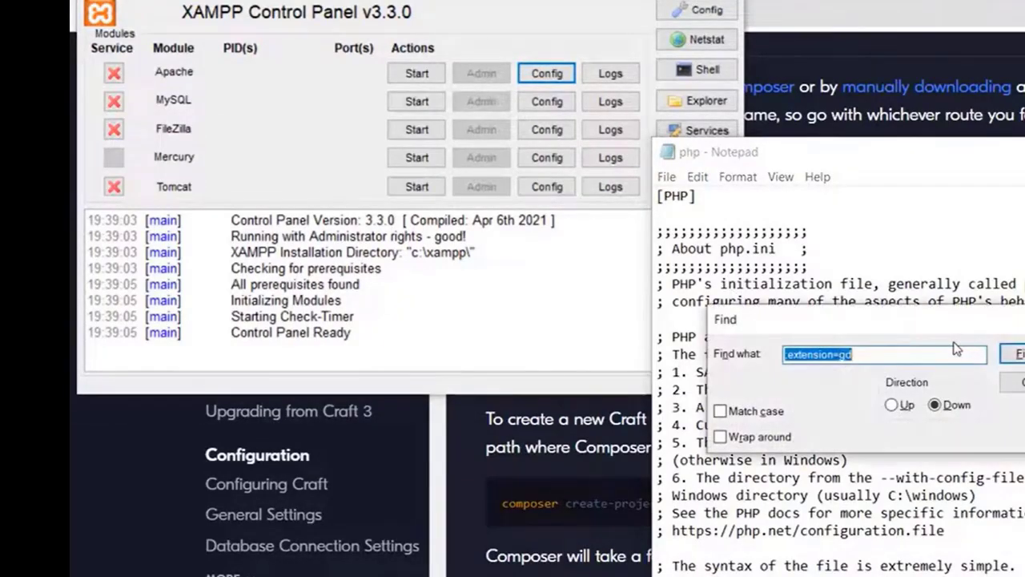
key(BackSpace)
text(in)
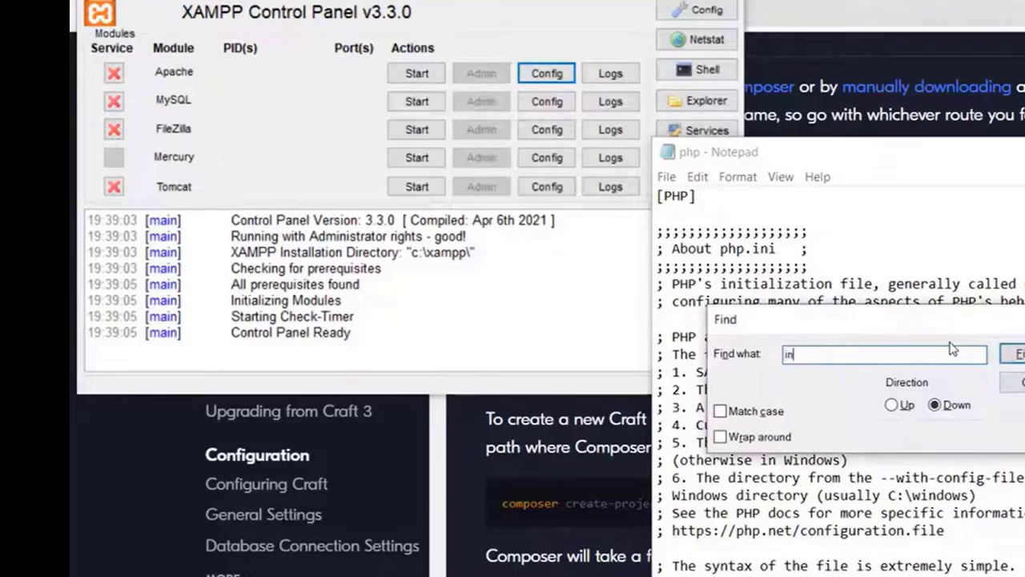
text(tl)
key(Return)
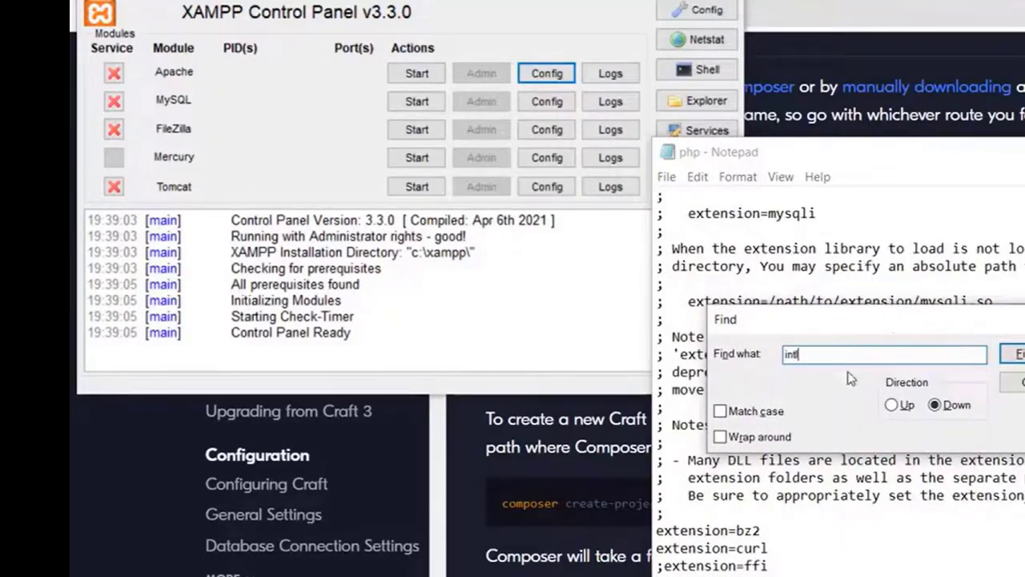
key(Escape)
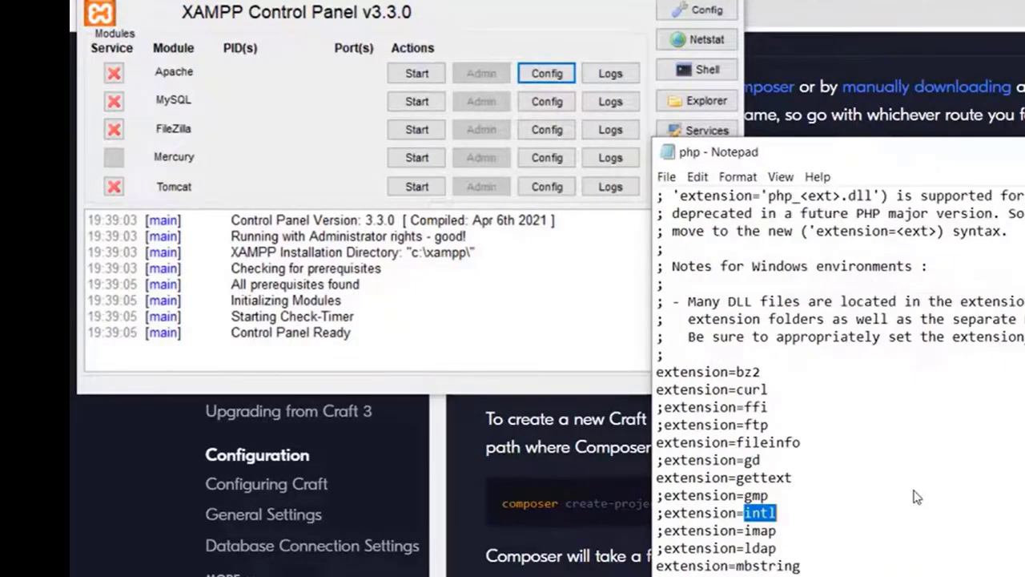
Enable the intl extension in php.ini by removing the semicolon before extension=intl, and save the file.
click(799, 516)
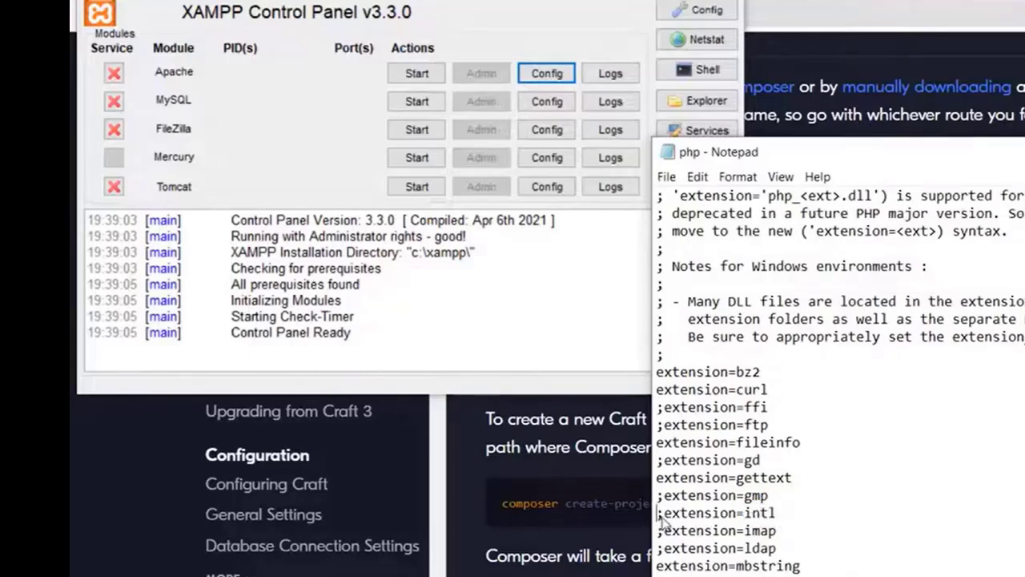
key(Home)
key(Delete)
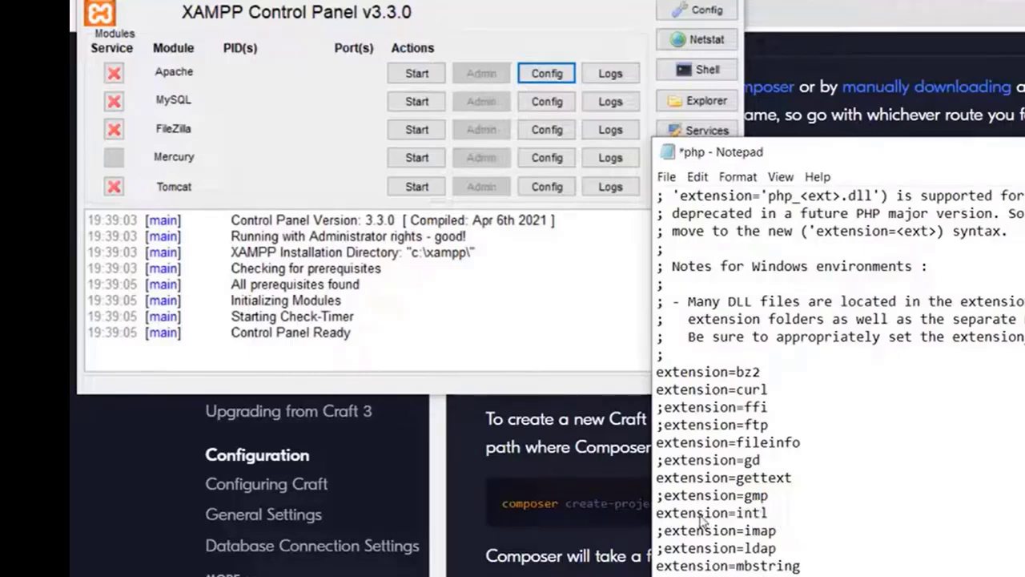
key(ctrl+s)
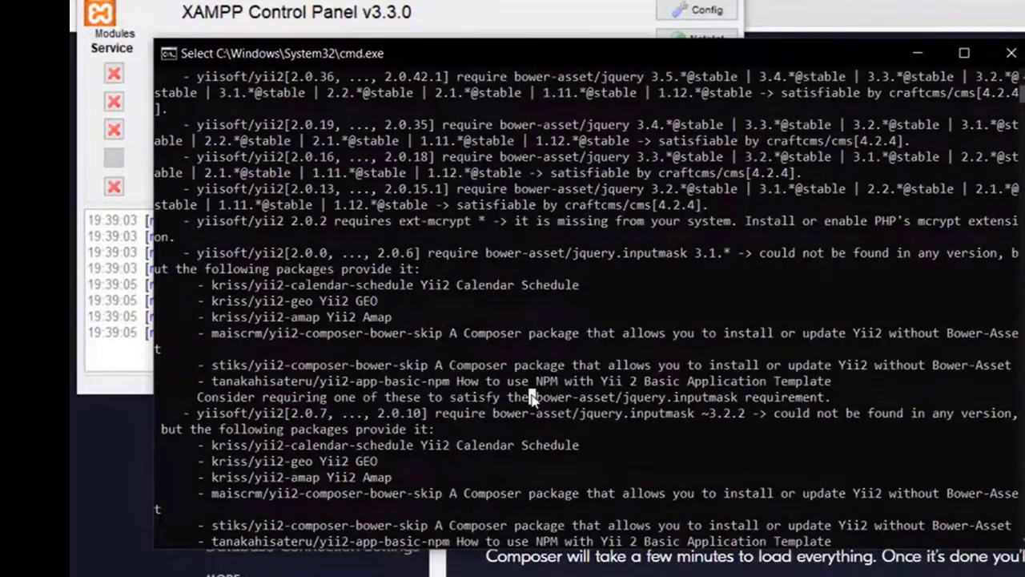
Rerun composer create-project craftcms/craft in the htdocs command prompt with YT as the project folder.
key(Up)
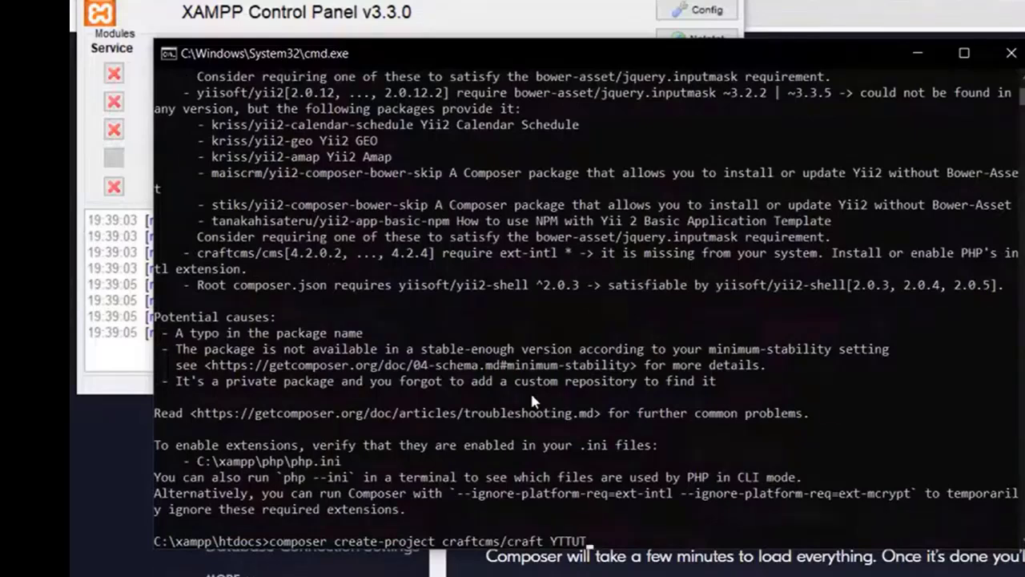
key(BackSpace)
key(BackSpace)
key(BackSpace)
key(BackSpace)
key(BackSpace)
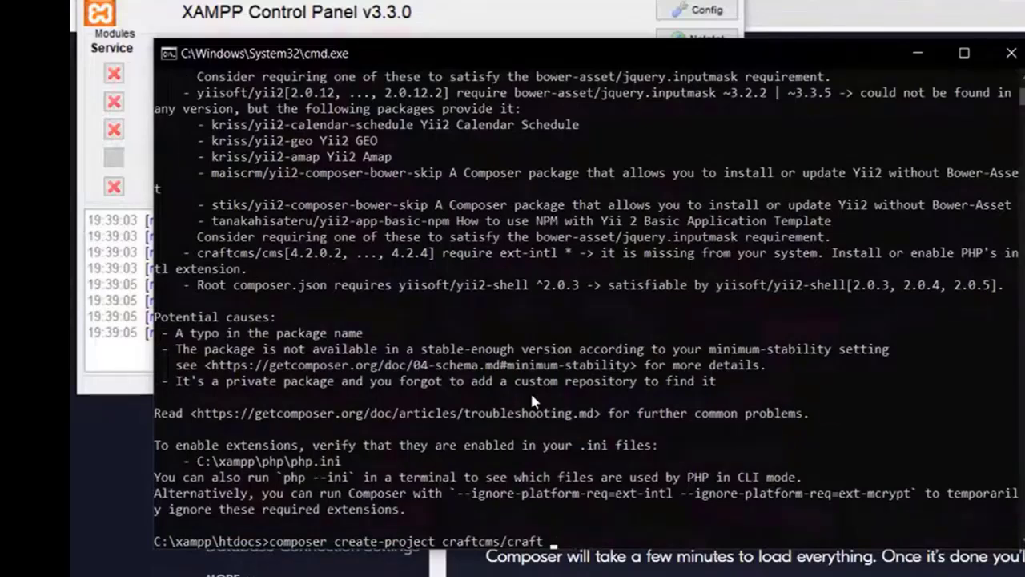
key(BackSpace)
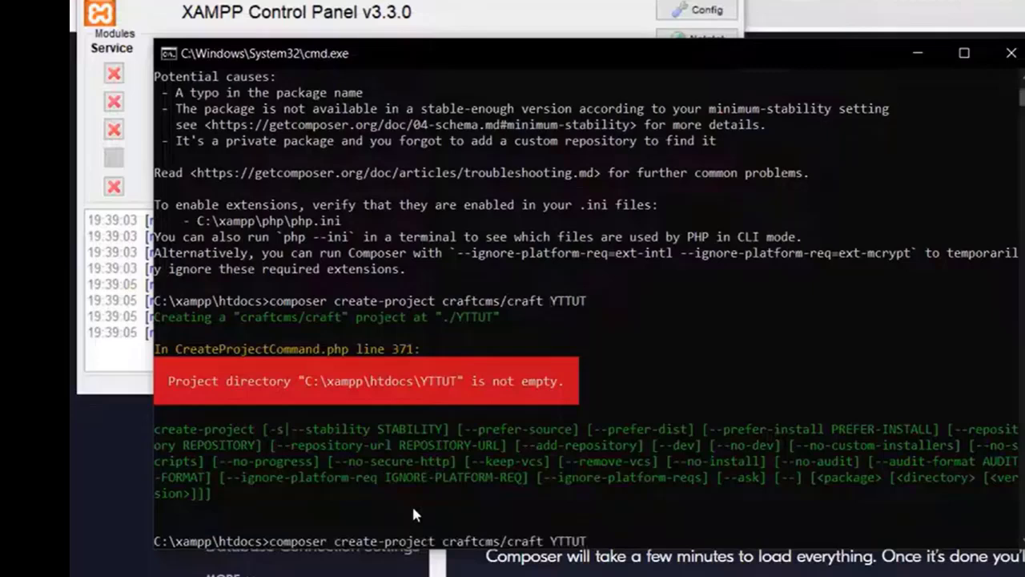
key(BackSpace)
key(BackSpace)
key(BackSpace)
key(Return)
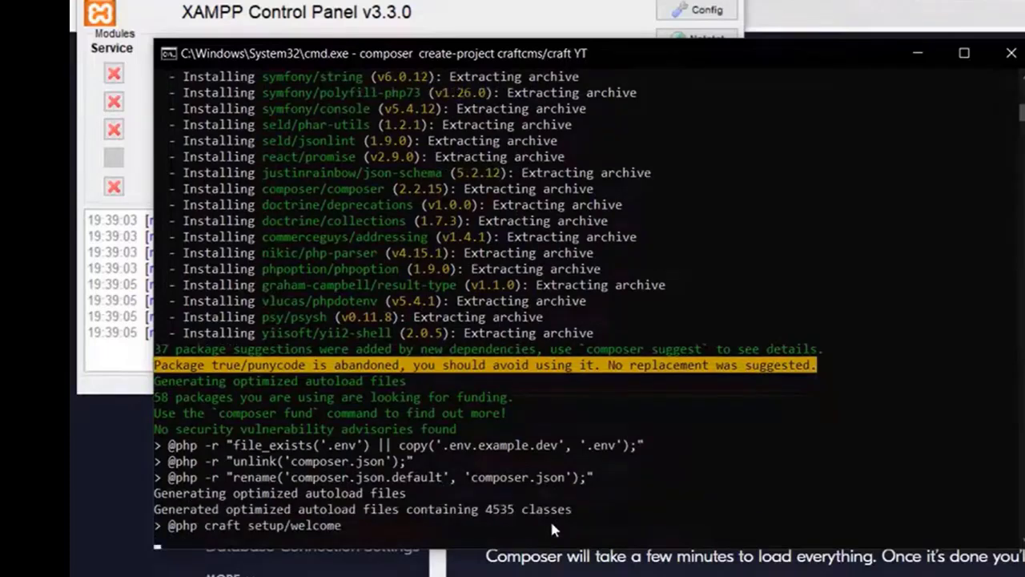
Review the Composer output for the .env file check and copy, then Craft's welcome banner and setup instructions.
click(551, 526)
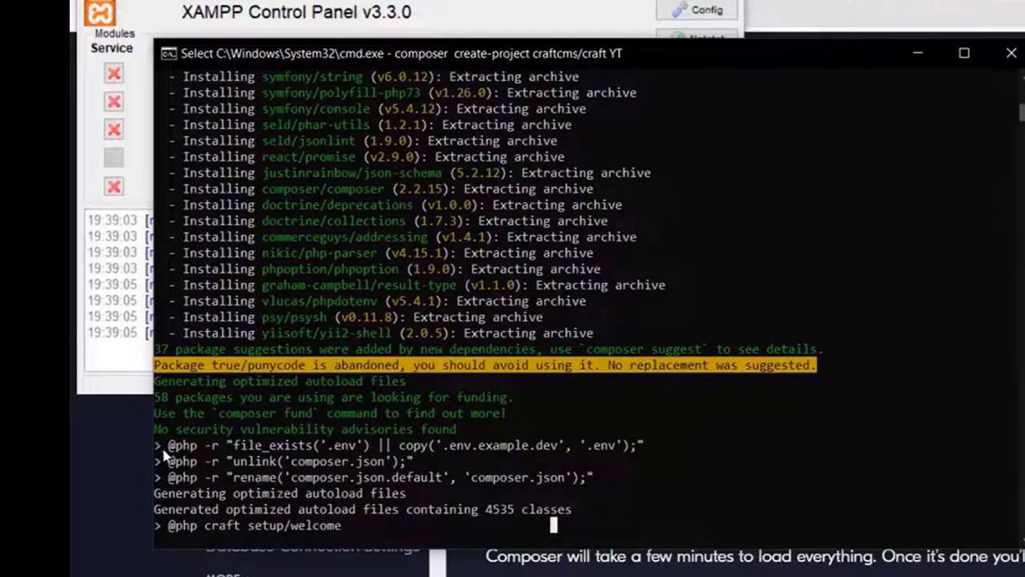
drag(163, 439, 373, 448)
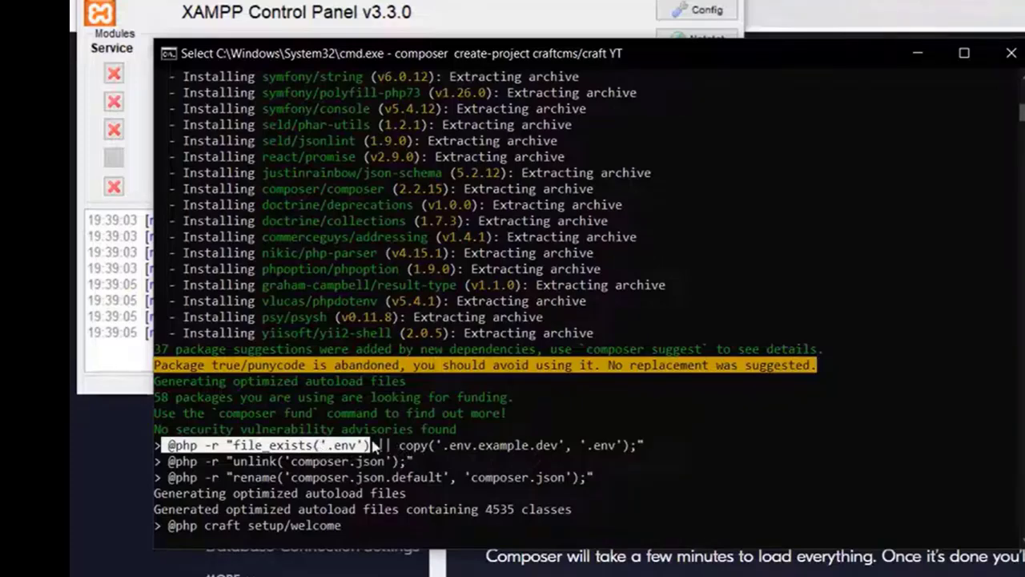
drag(400, 446, 566, 446)
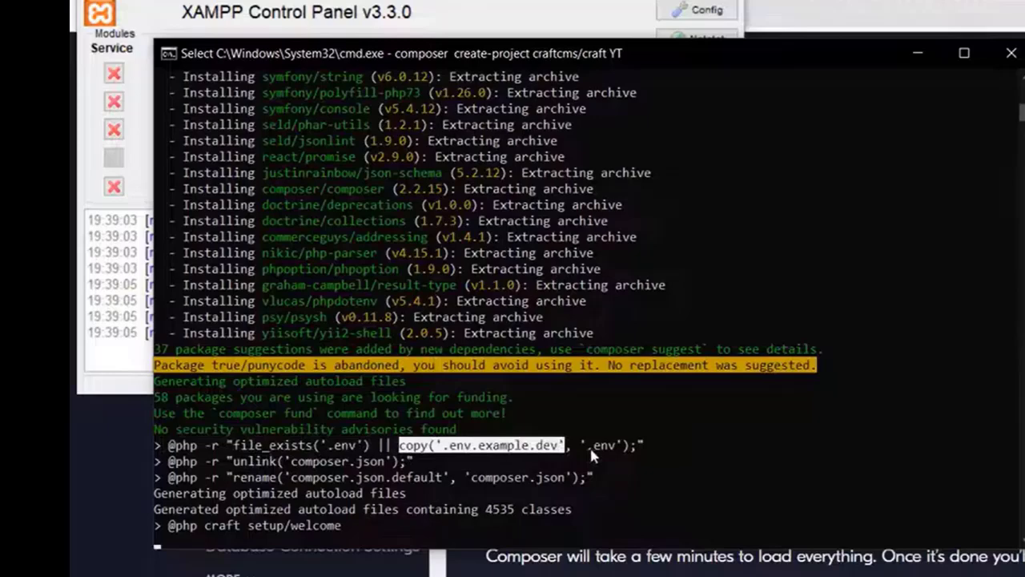
click(545, 446)
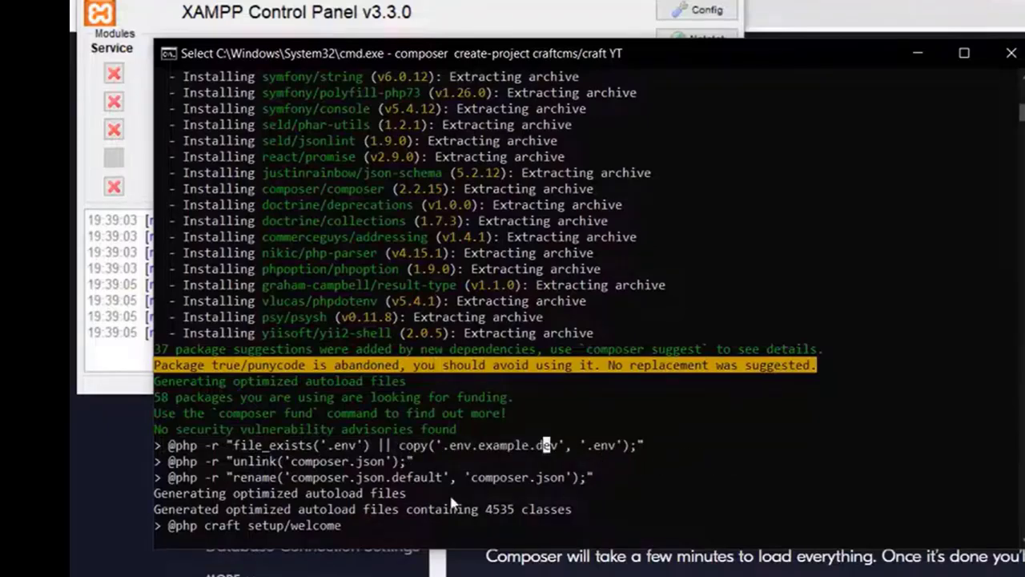
right_click(426, 489)
scroll(326, 312, up, 4)
scroll(326, 312, down, 3)
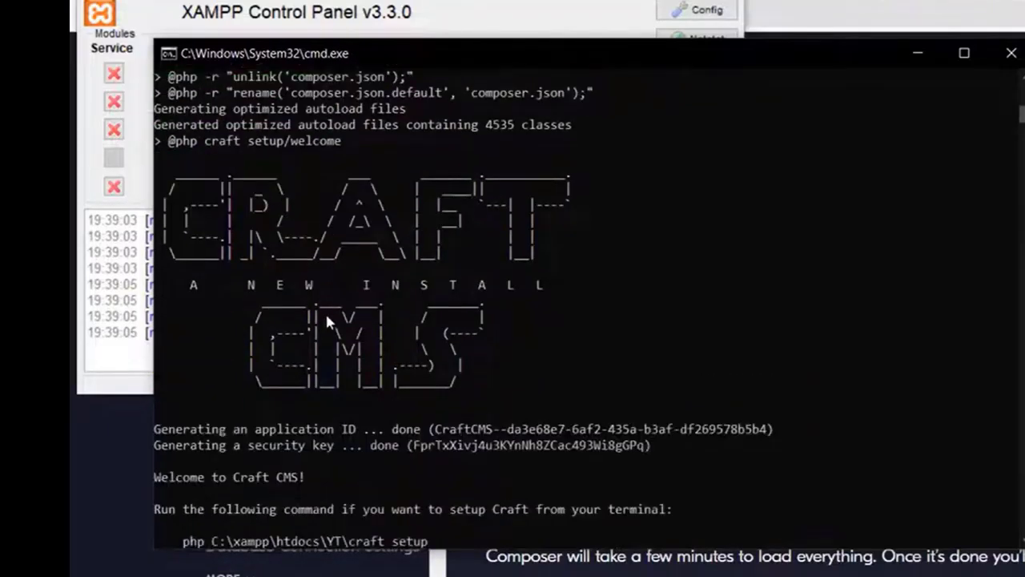
drag(162, 215, 446, 413)
scroll(476, 416, down, 4)
scroll(479, 423, up, 2)
click(462, 400)
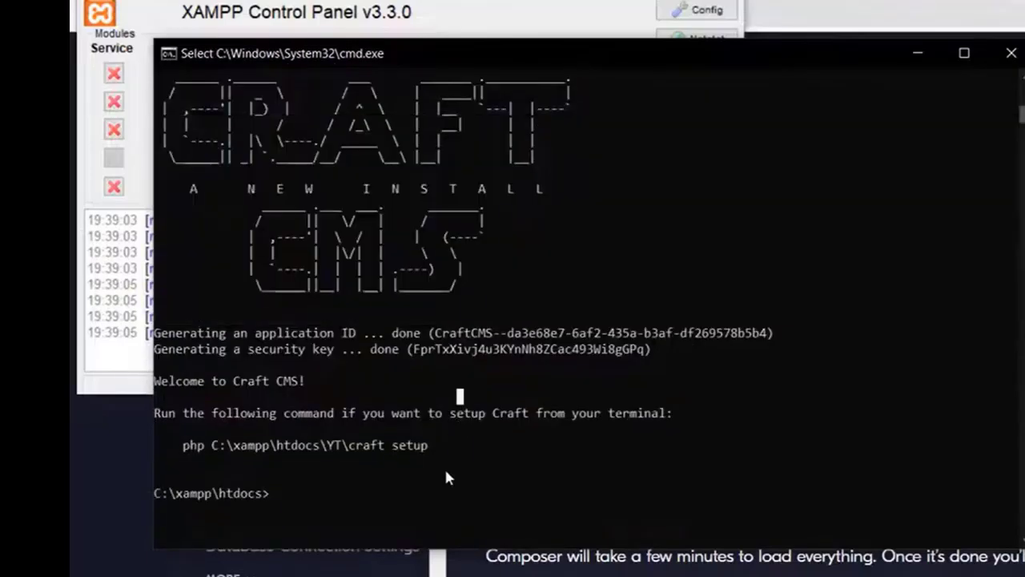
Start Apache in the XAMPP Control Panel and load localhost/YT/web in the browser.
text(cd)
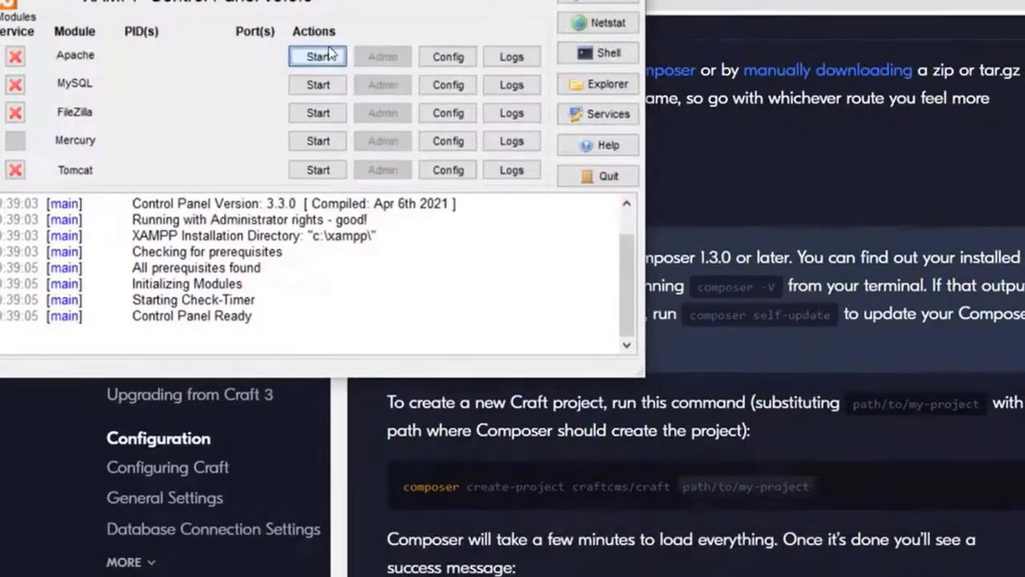
click(318, 56)
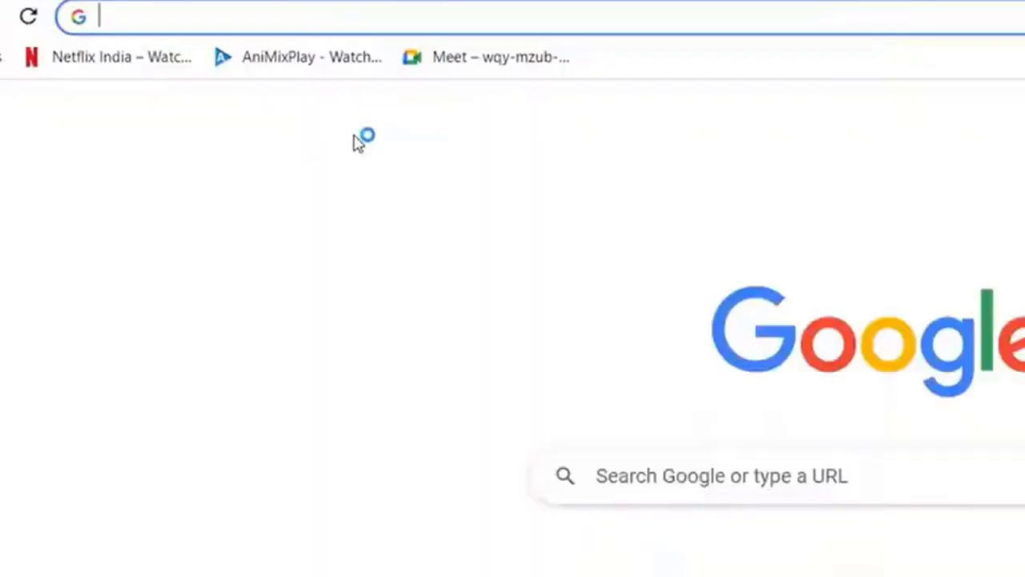
text(localhost)
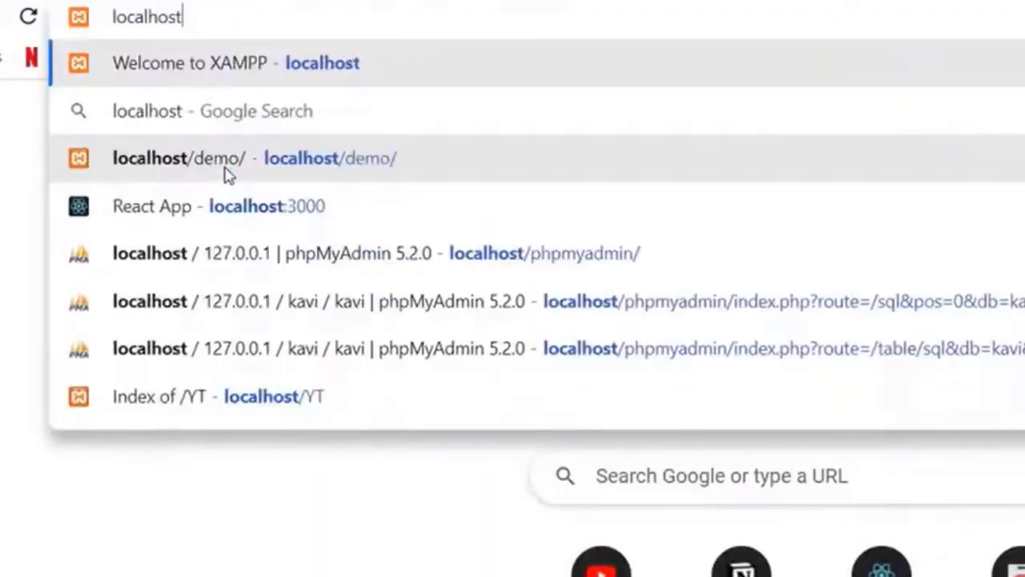
text(/)
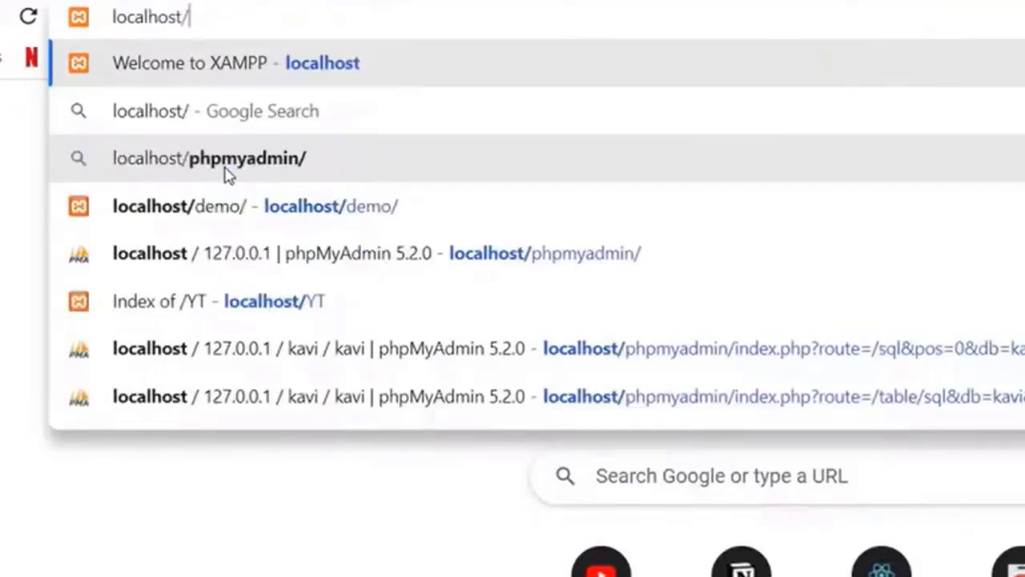
text(YT)
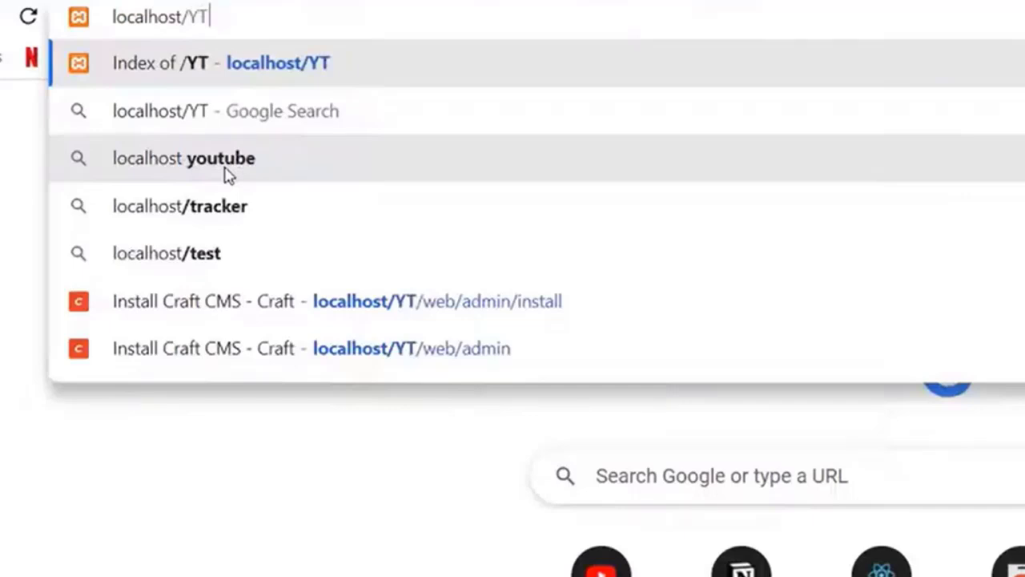
text(/web)
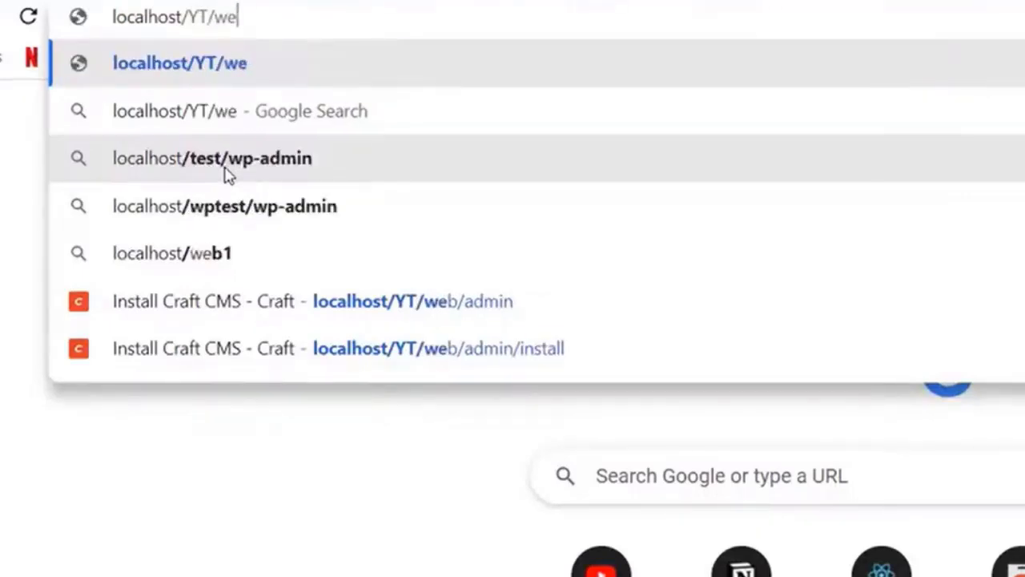
key(Return)
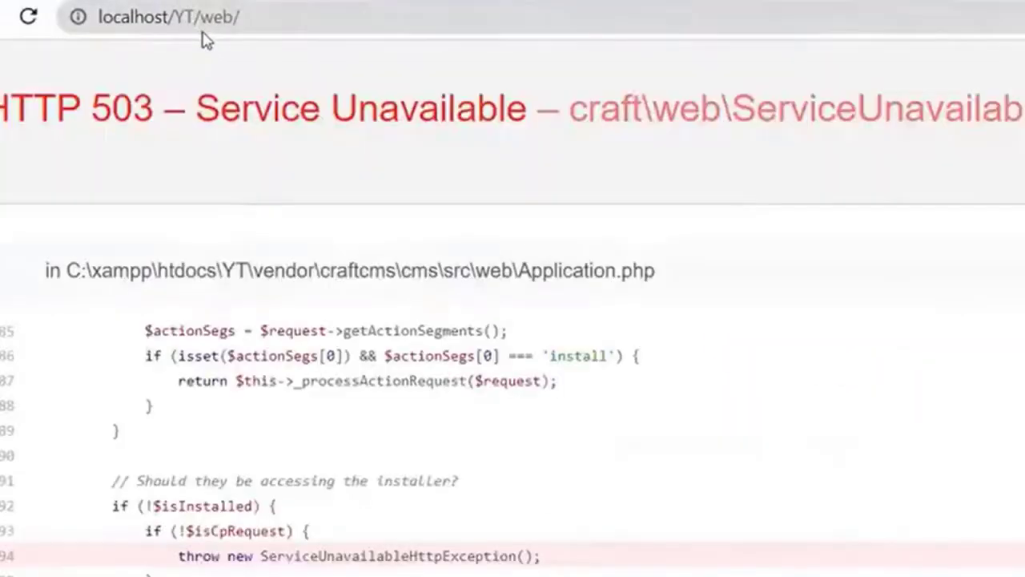
drag(1, 101, 1024, 101)
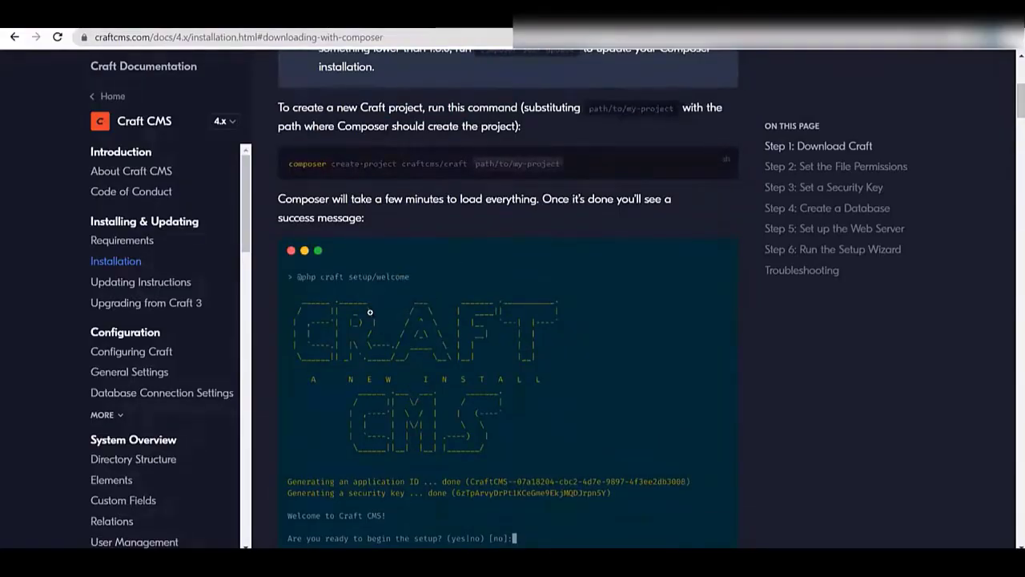
Read through the Craft installation docs from the Composer download to Step 6, examining the php craft setup command and web browser setup.
scroll(370, 312, down, 20)
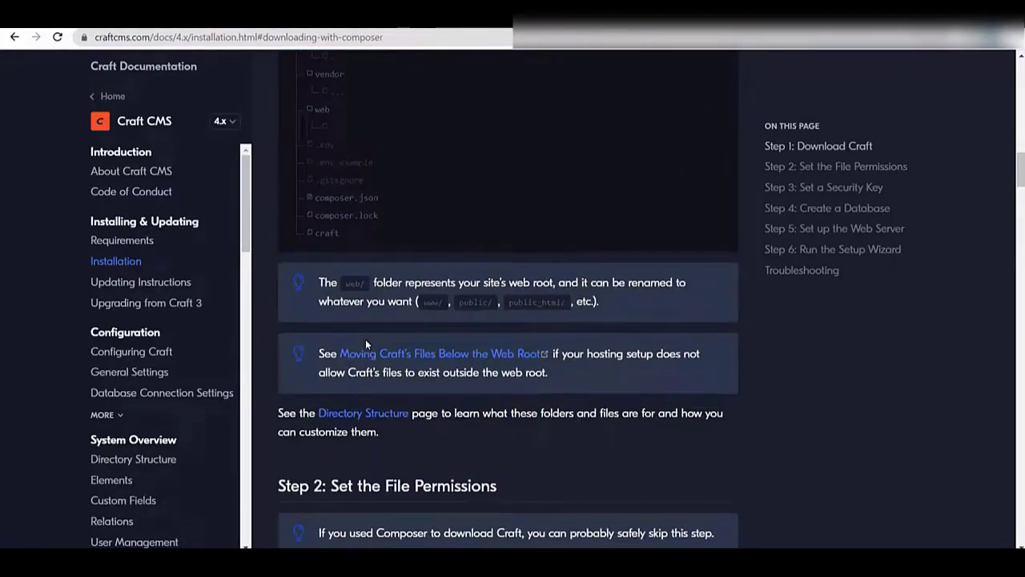
scroll(366, 341, down, 14)
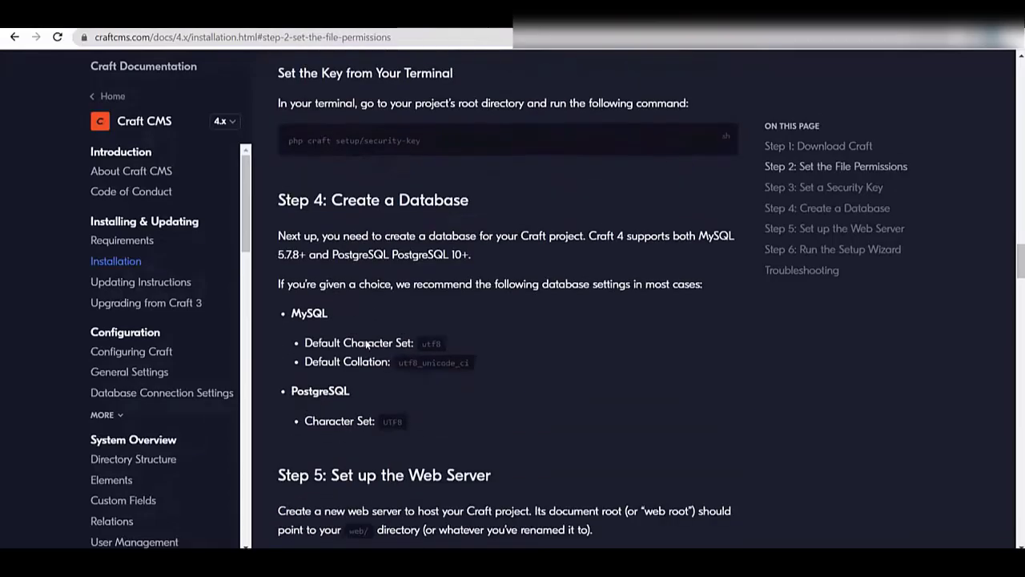
scroll(366, 343, down, 8)
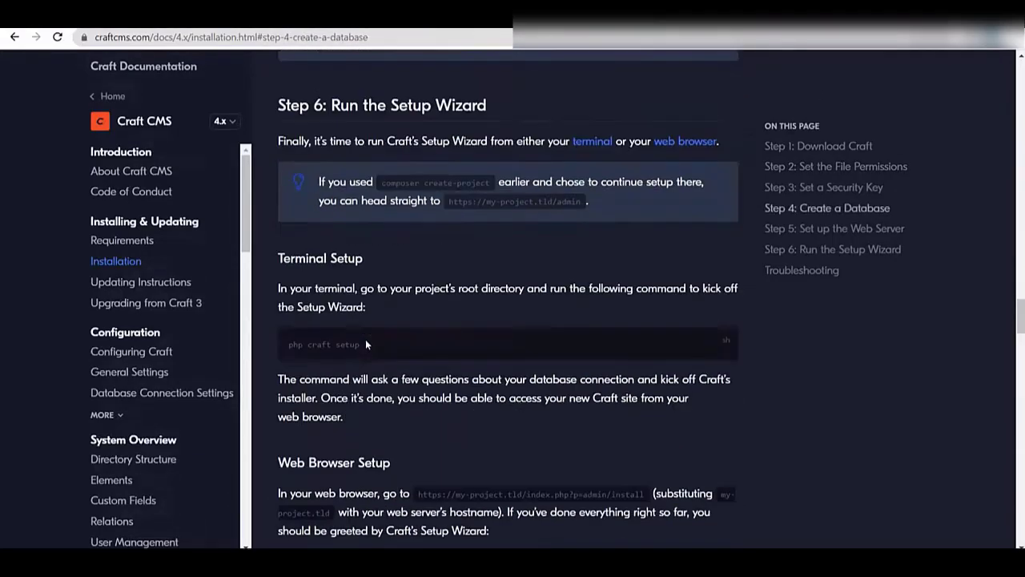
scroll(300, 307, down, 2)
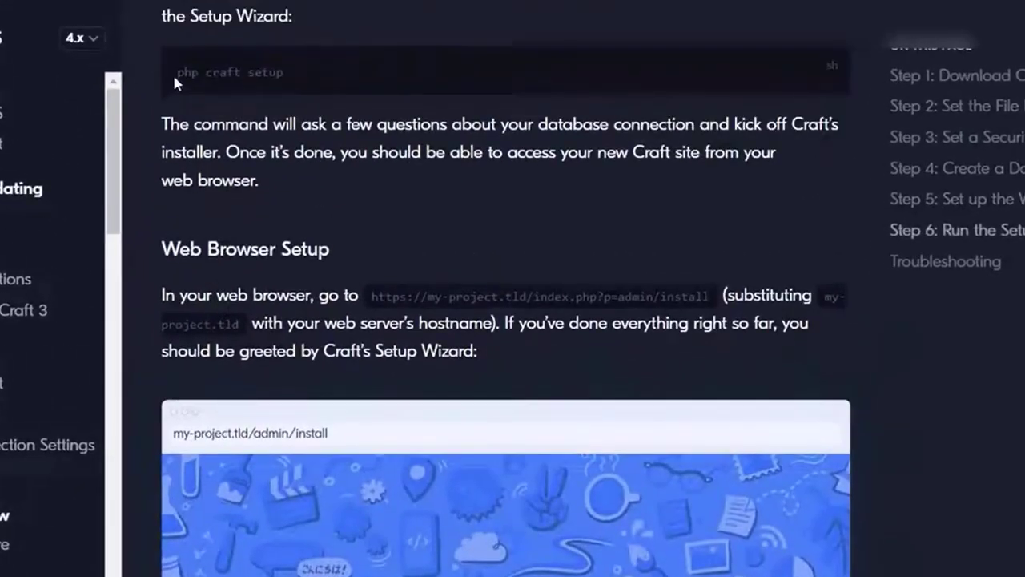
drag(202, 90, 305, 92)
click(236, 74)
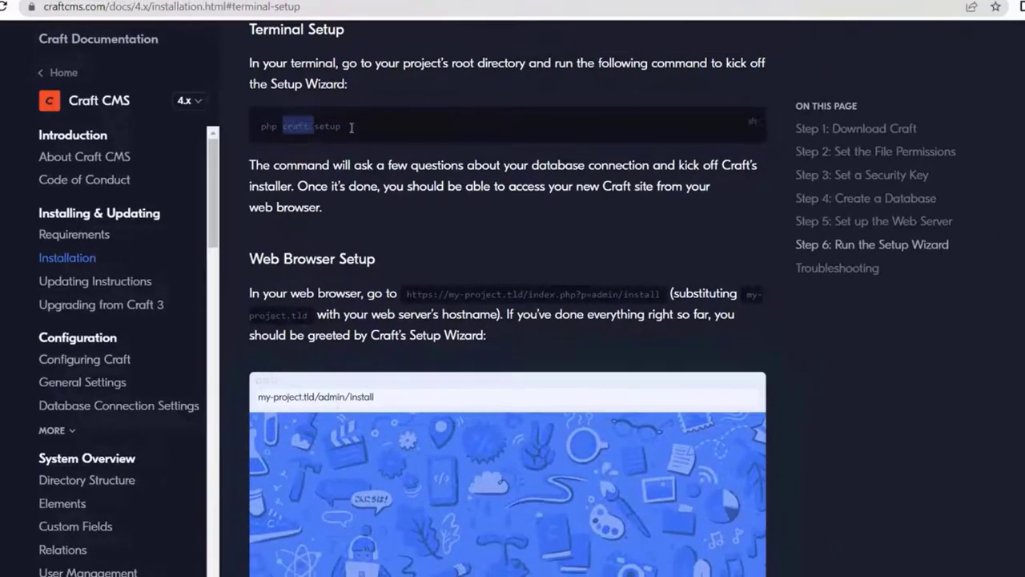
scroll(428, 213, down, 6)
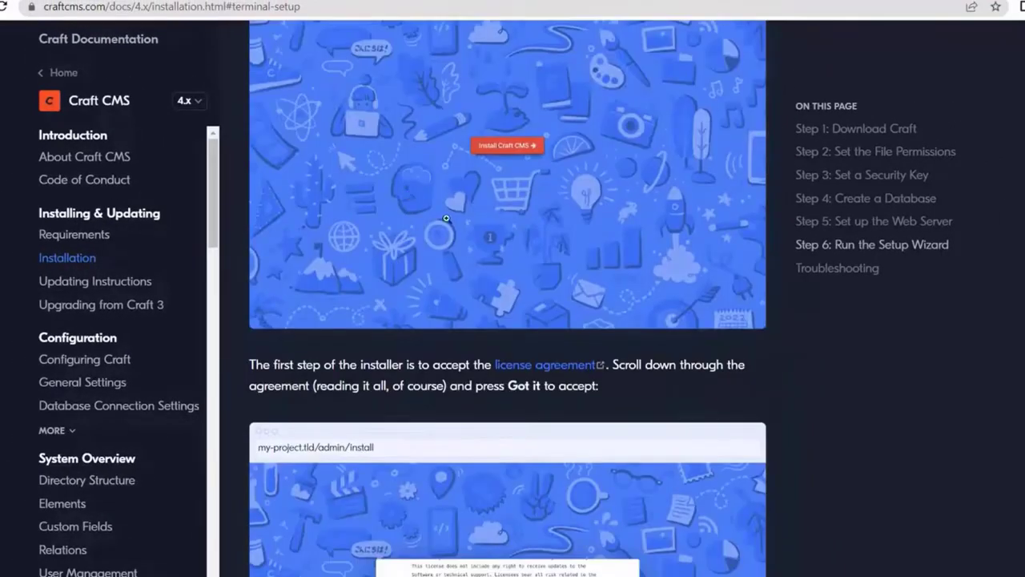
scroll(446, 218, down, 5)
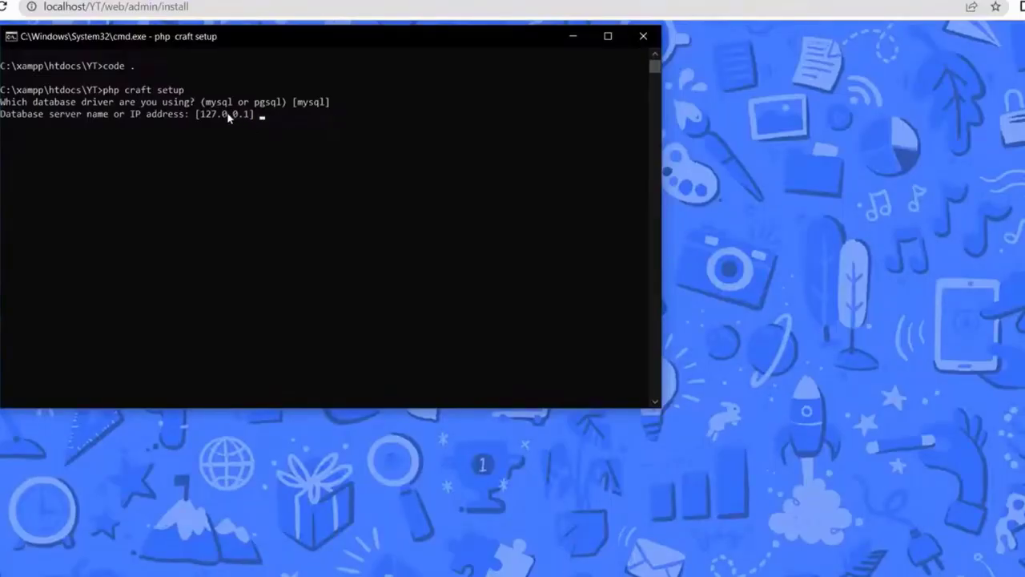
Accept 127.0.0.1 as the database server, 3306 as the port and root as the database username in the Craft setup.
drag(193, 114, 258, 117)
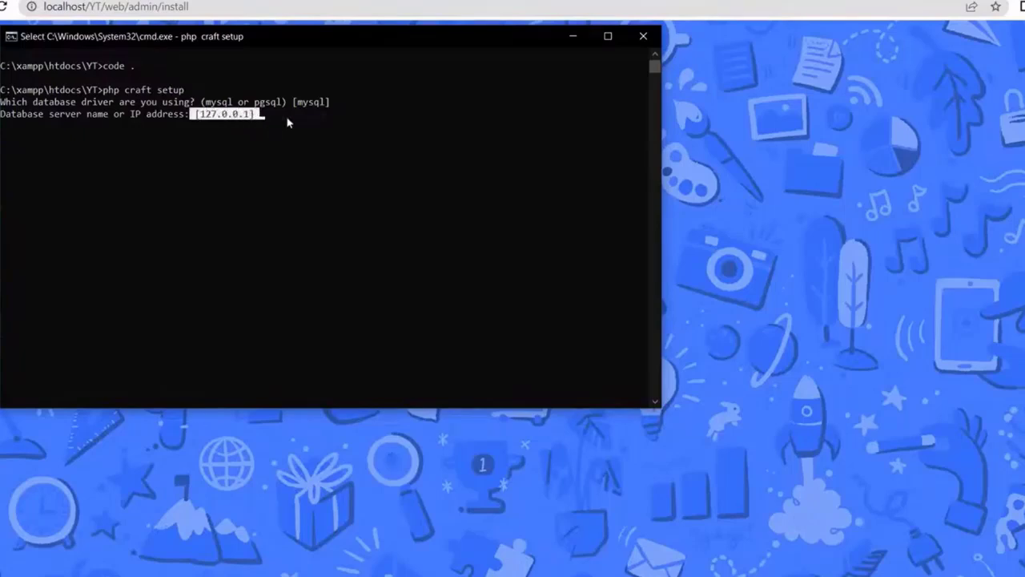
click(288, 117)
key(Escape)
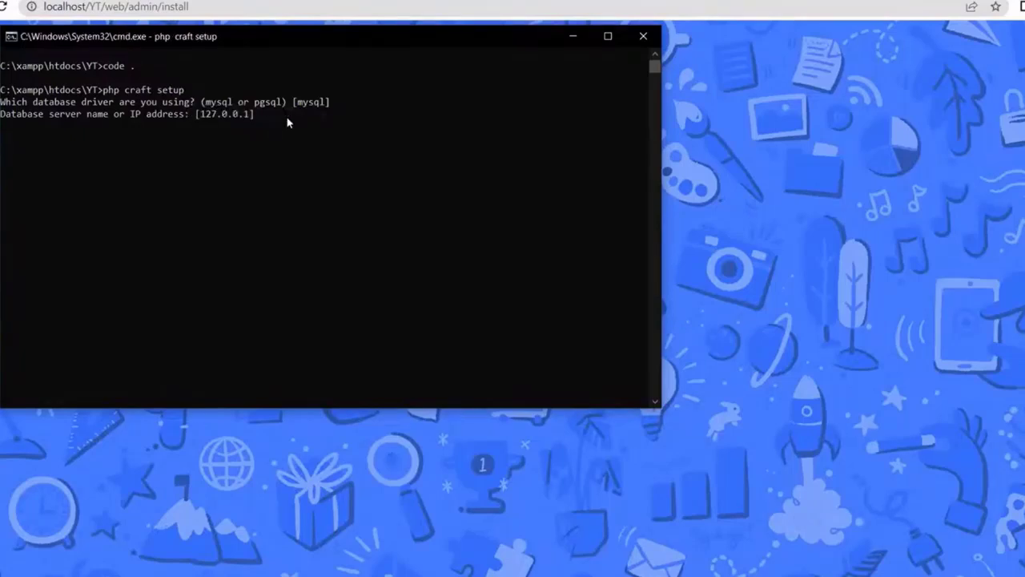
key(Return)
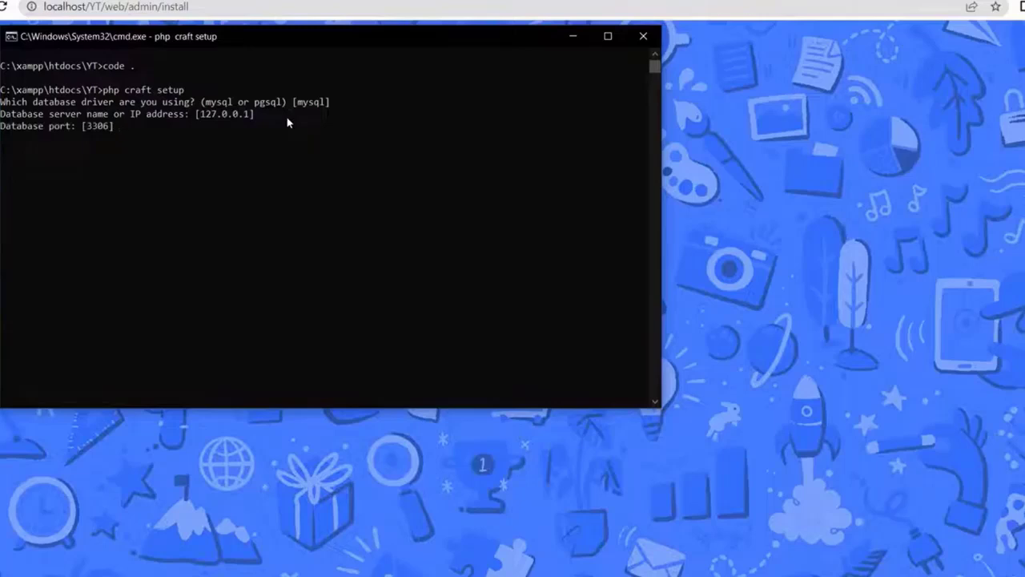
key(Return)
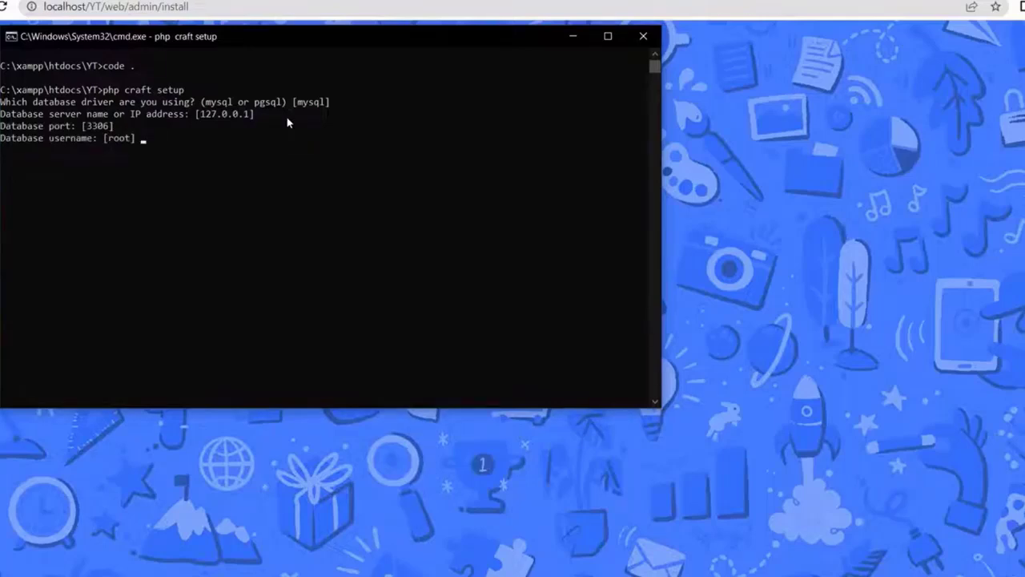
key(Return)
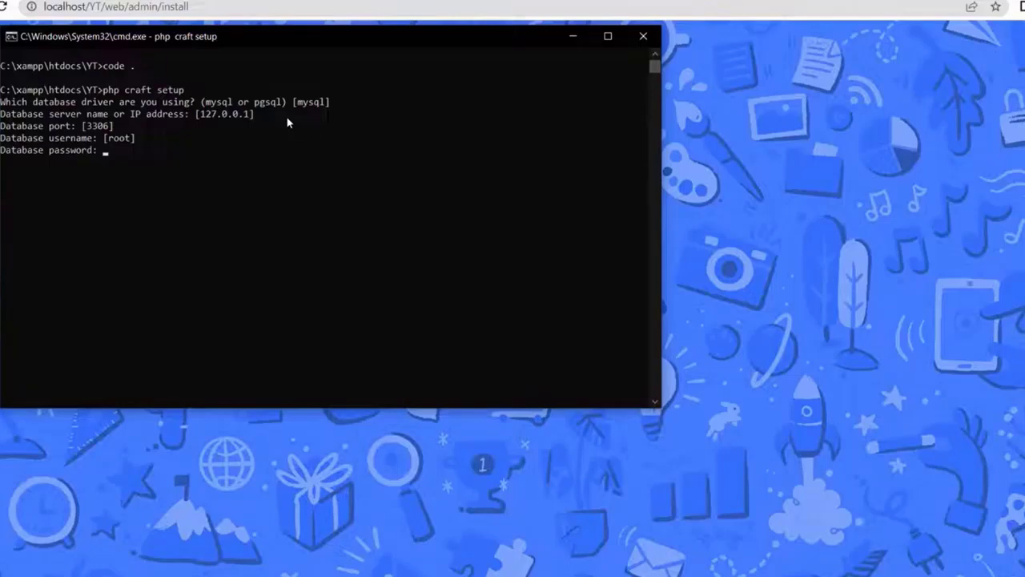
Complete the database password prompt and set the database name to demo.
key(Return)
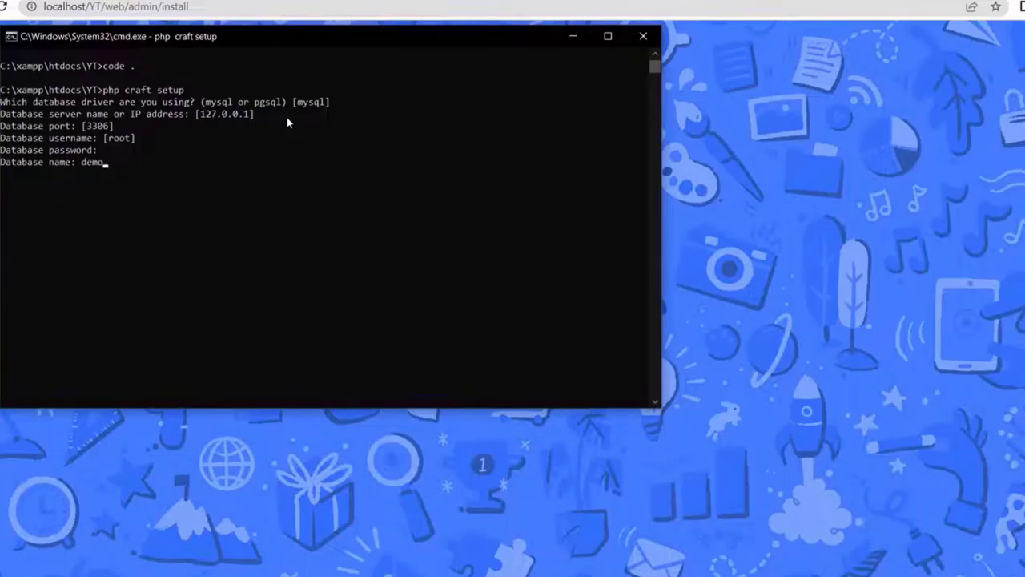
key(Return)
key(Return)
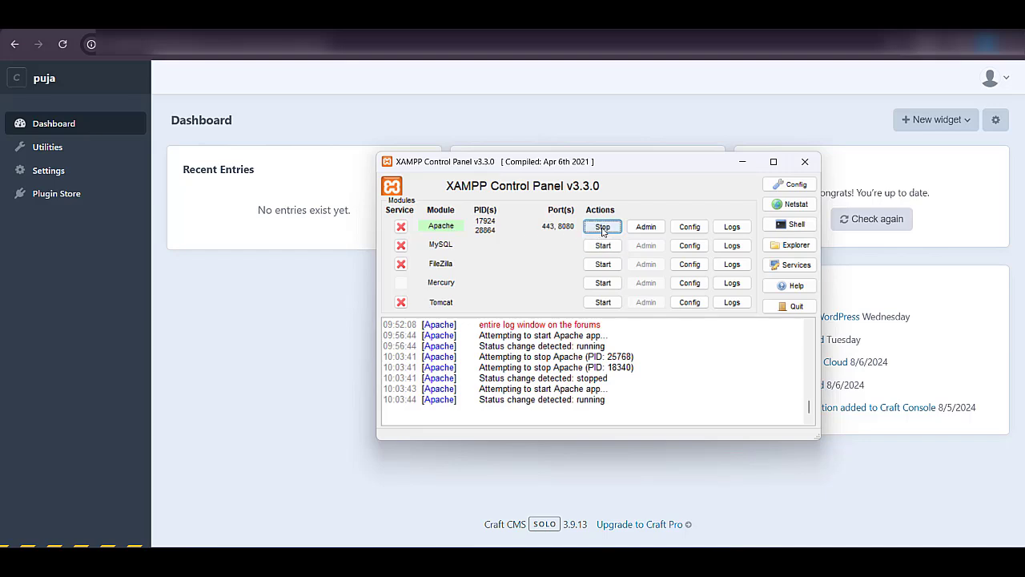
Minimize the XAMPP Control Panel and look over the Craft dashboard, the account menu and the Settings overview.
click(742, 163)
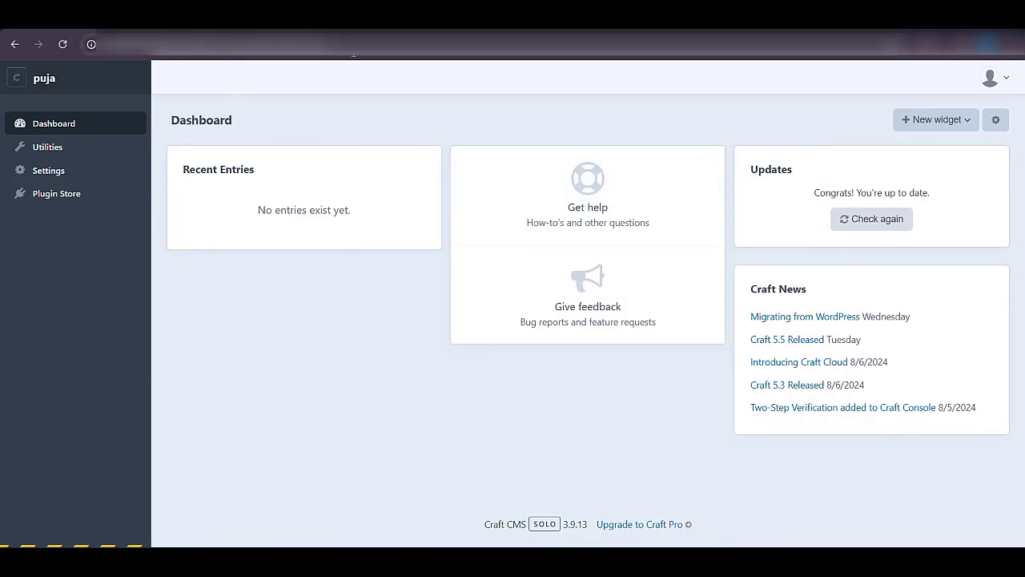
click(353, 49)
click(340, 118)
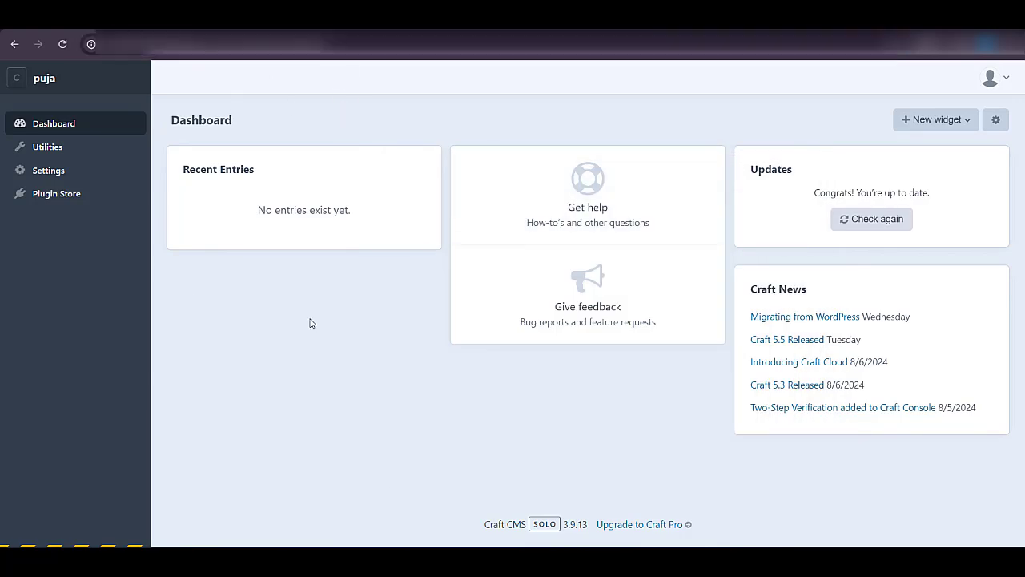
click(997, 82)
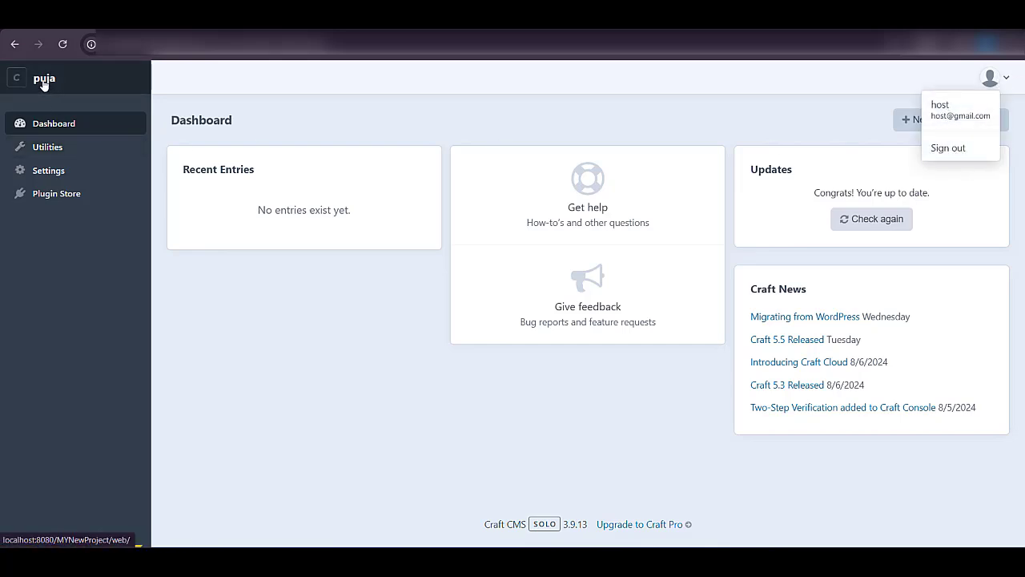
click(53, 173)
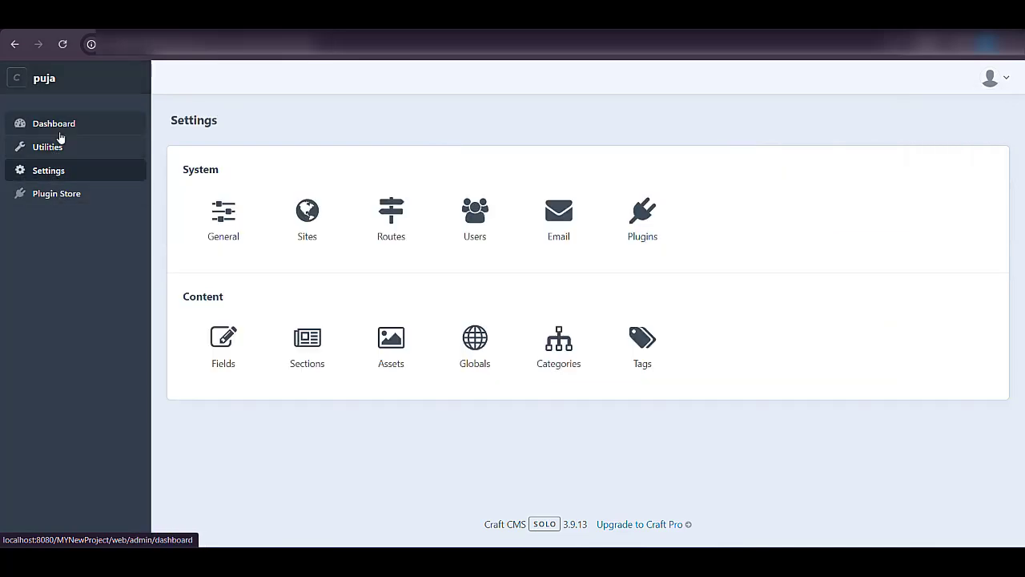
click(62, 133)
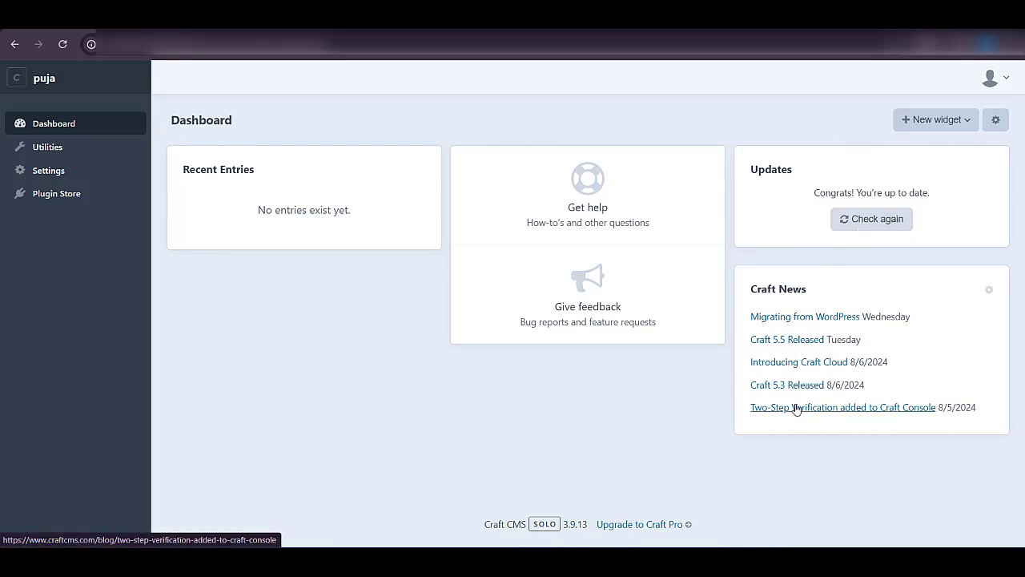
Examine the System Report with its requirement checks, the loaded Project Config data and PHP Info among the Craft utilities.
click(42, 153)
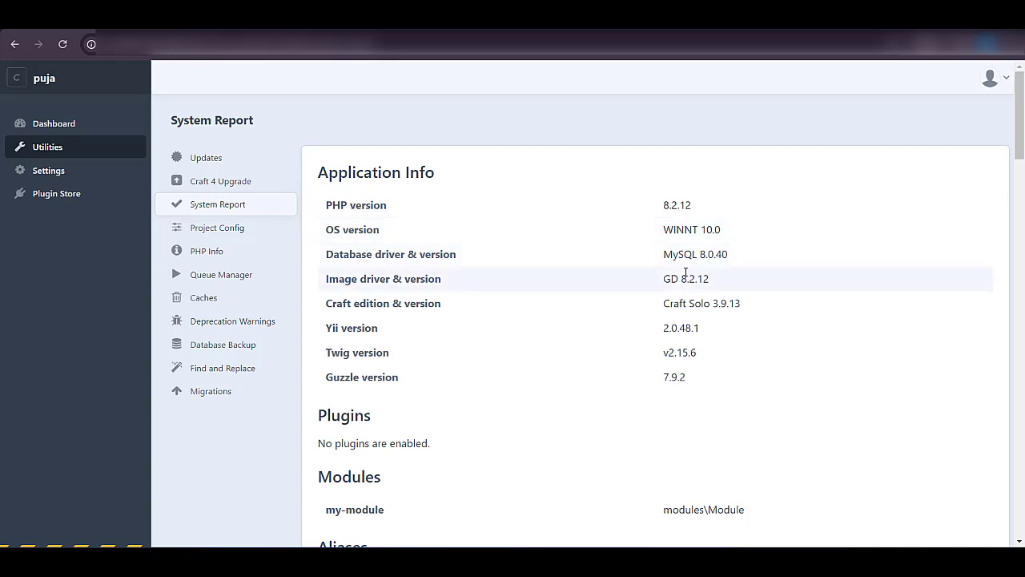
scroll(683, 279, down, 1)
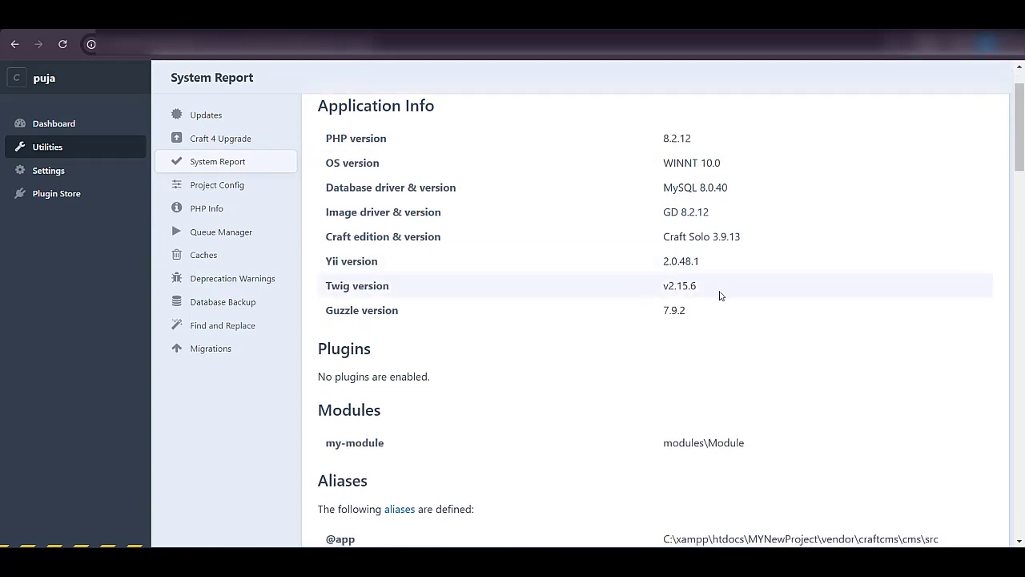
scroll(719, 293, down, 10)
scroll(372, 315, down, 8)
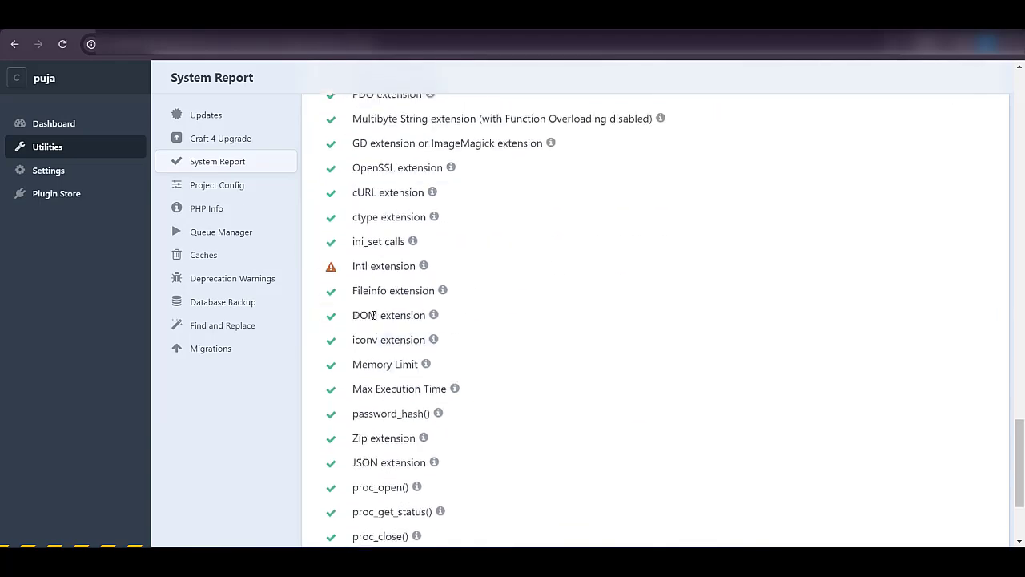
click(223, 192)
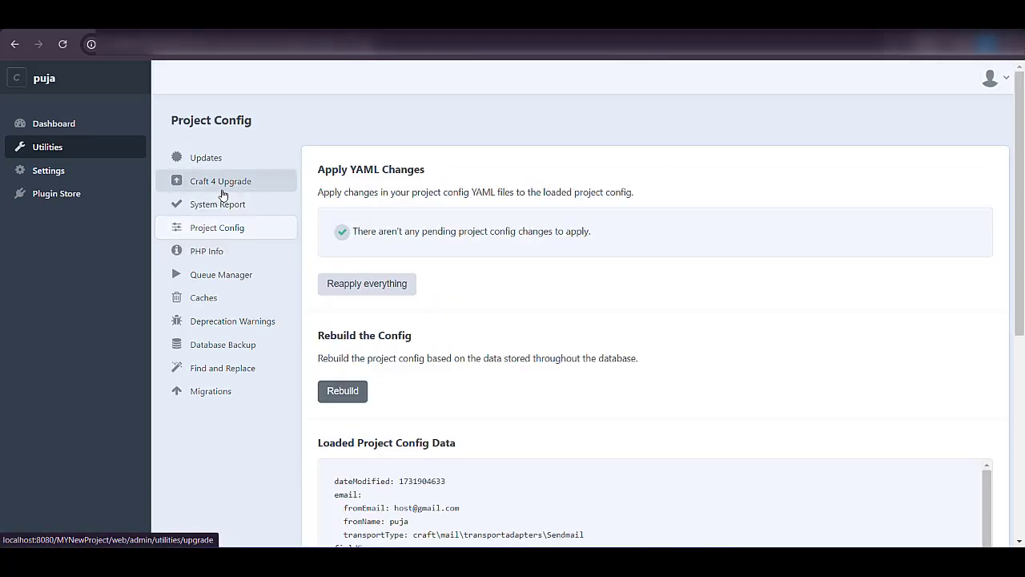
scroll(328, 238, down, 4)
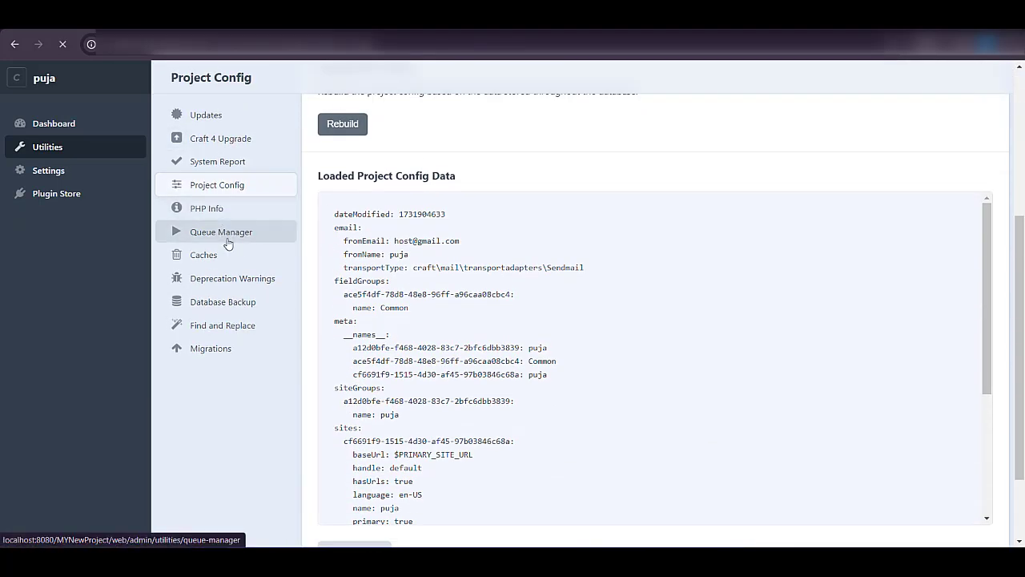
click(200, 209)
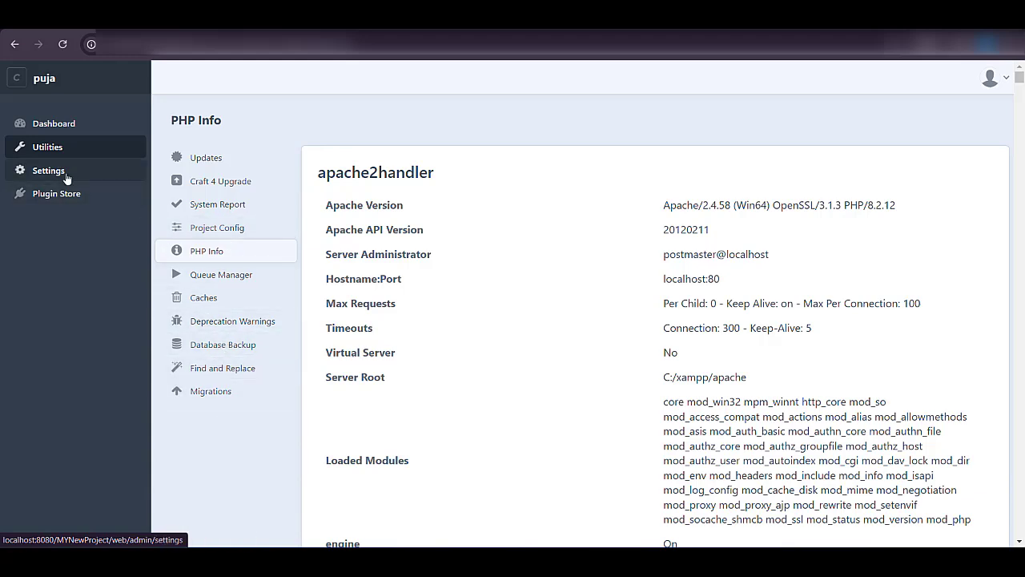
View the Settings overview and open the Plugin Store.
click(67, 172)
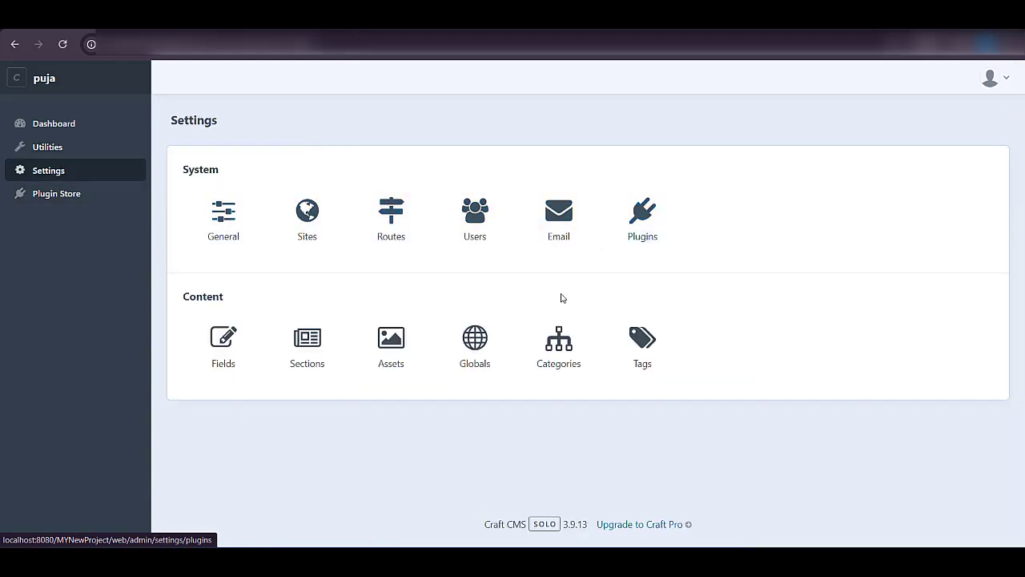
click(44, 195)
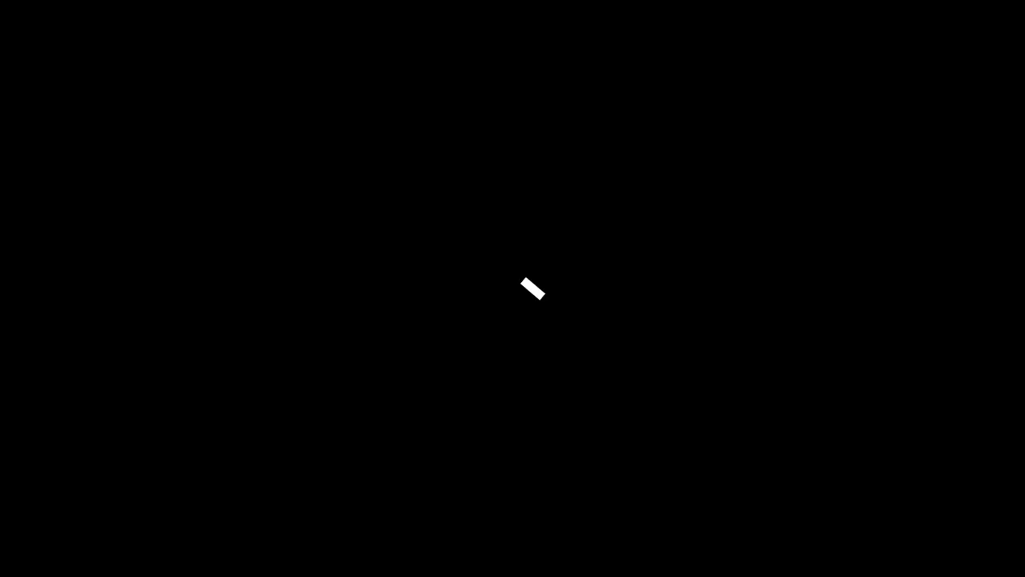